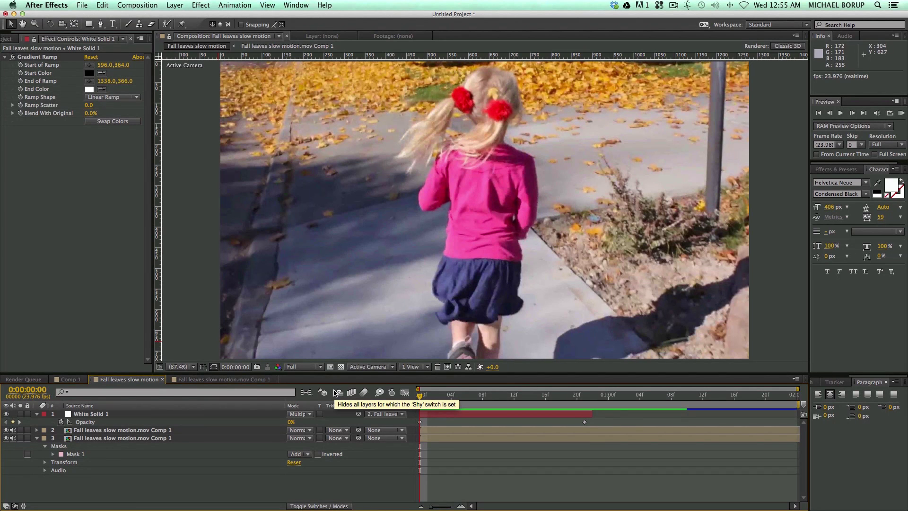
# Preview the existing wipe composition, scrubbing and playing through its frames.
pyautogui.moveTo(425, 401); pyautogui.dragTo(615, 396)
pyautogui.press('space')
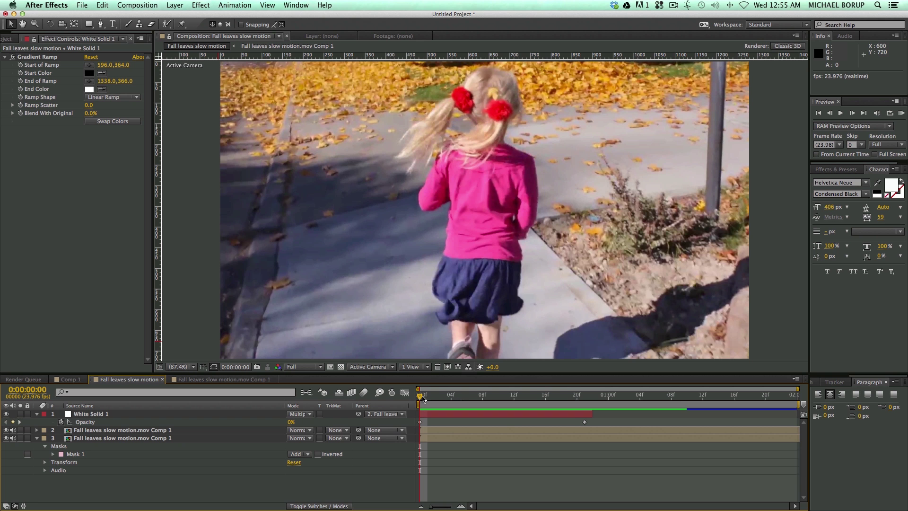
pyautogui.press('space')
pyautogui.press('space')
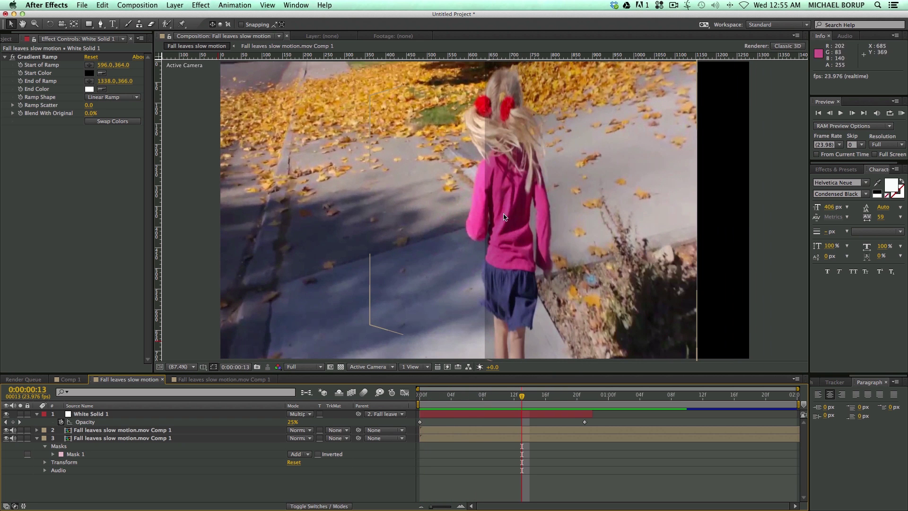
pyautogui.press('space')
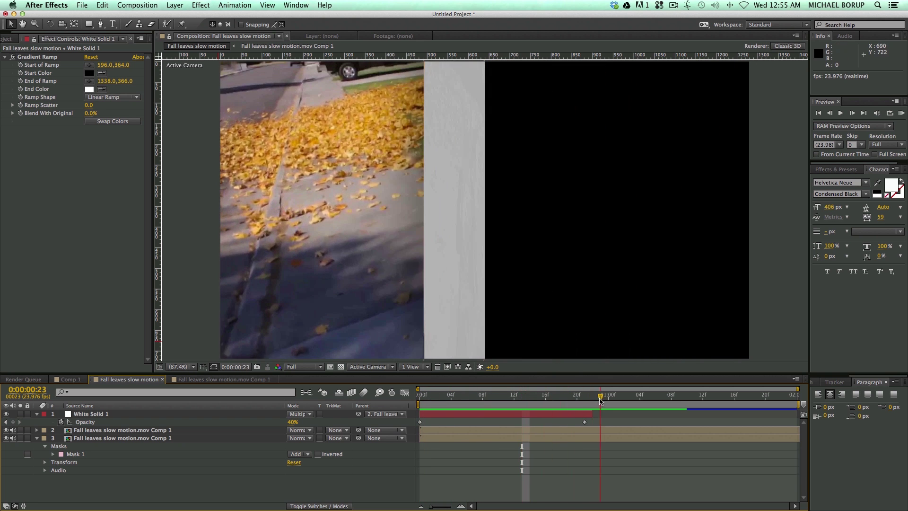
pyautogui.press('space')
pyautogui.moveTo(609, 395); pyautogui.dragTo(501, 396)
pyautogui.press('space')
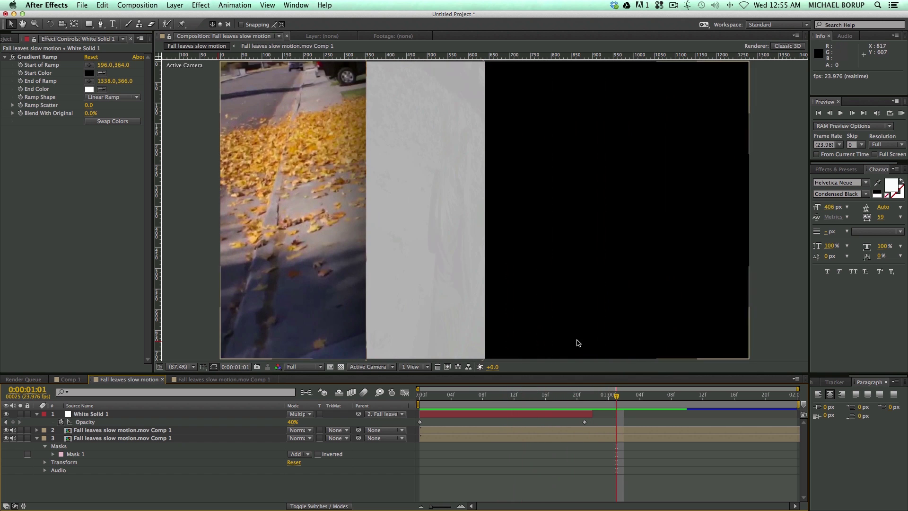
pyautogui.press('Home')
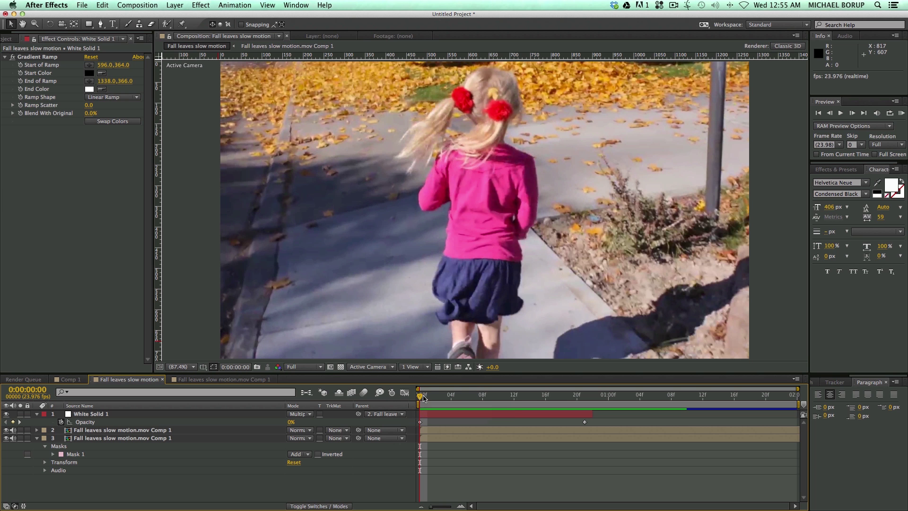
pyautogui.press('space')
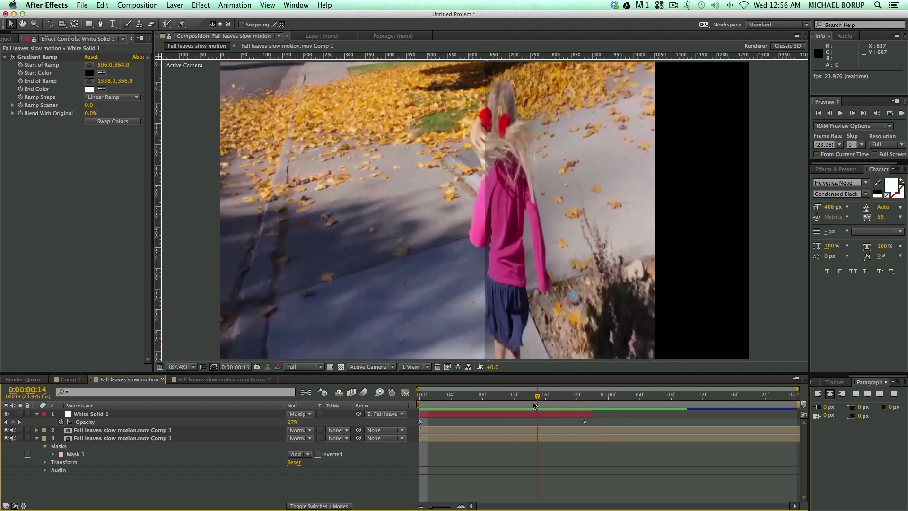
pyautogui.moveTo(453, 401); pyautogui.dragTo(418, 401)
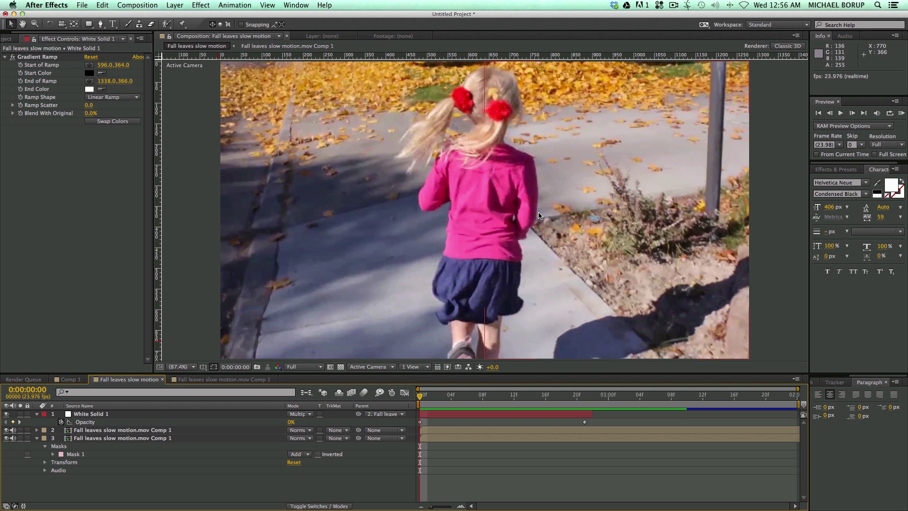
# Create a new 1280×720 two-second Comp 2 and add the Fall leaves slow motion.mov clip.
pyautogui.click(98, 256)
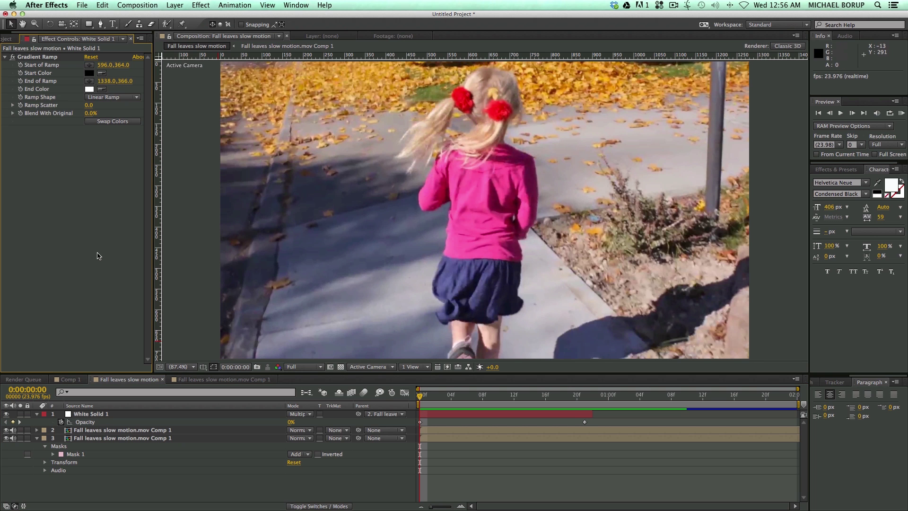
pyautogui.press('super+n')
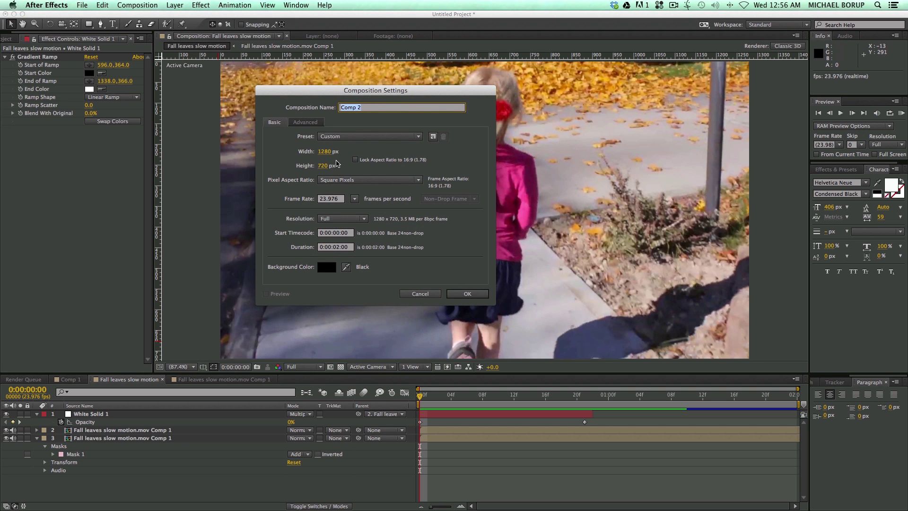
pyautogui.click(468, 293)
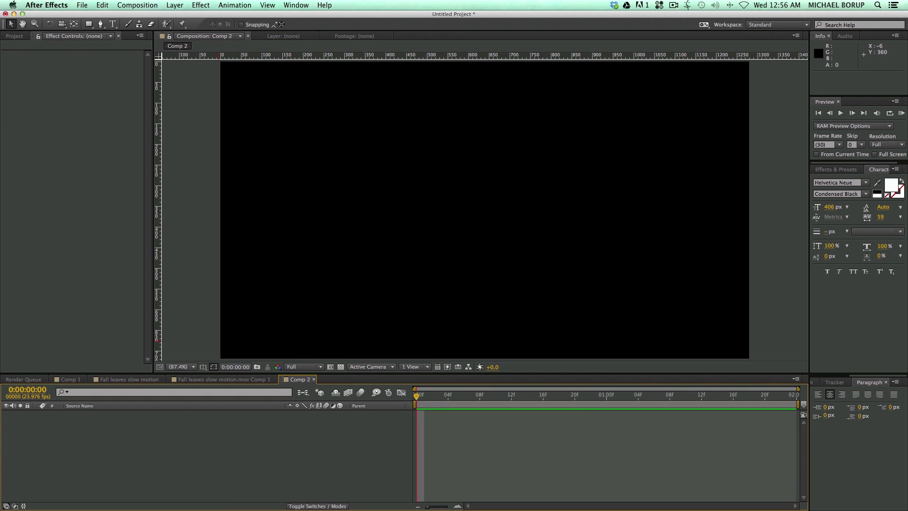
pyautogui.click(14, 36)
pyautogui.click(49, 203)
pyautogui.moveTo(34, 146); pyautogui.dragTo(485, 211)
# Slide the leaves layer earlier so the tree shot plays, then preview from the start.
pyautogui.moveTo(646, 415); pyautogui.dragTo(423, 414)
pyautogui.moveTo(674, 421); pyautogui.dragTo(538, 402)
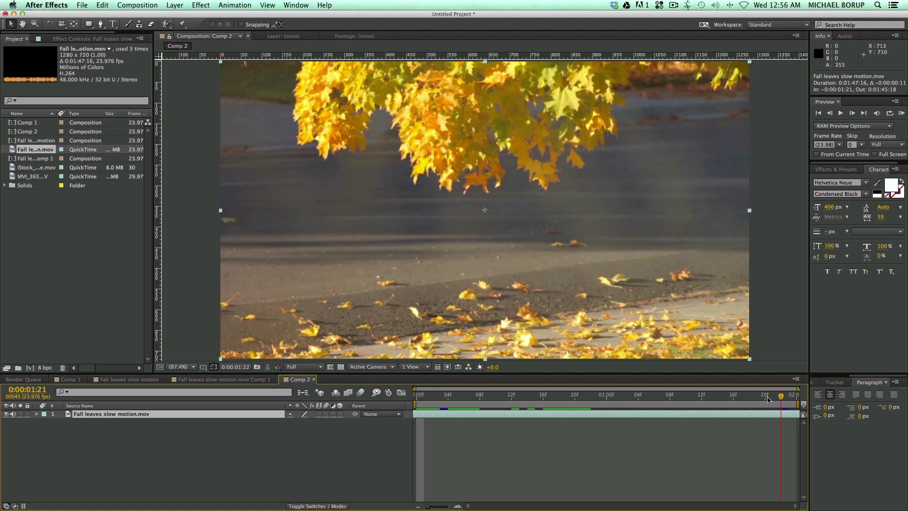
pyautogui.click(678, 394)
pyautogui.moveTo(670, 415); pyautogui.dragTo(735, 407)
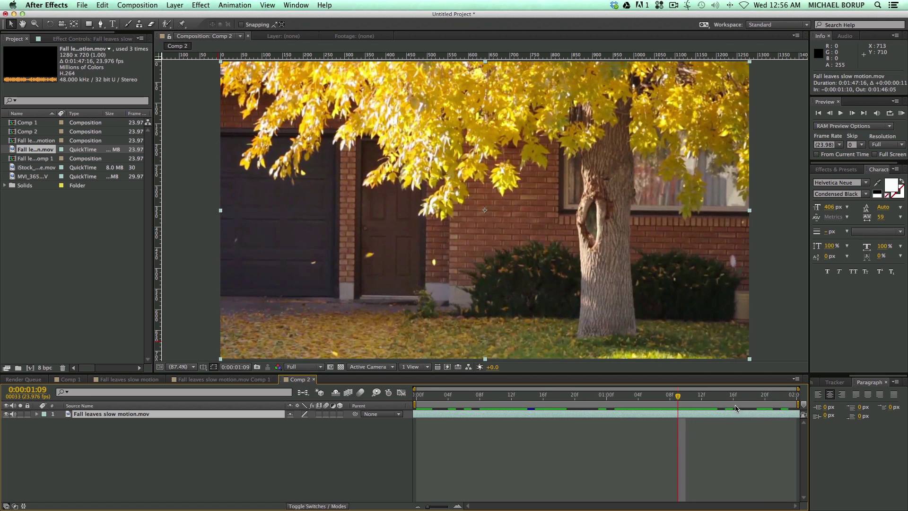
pyautogui.press('Home')
pyautogui.press('space')
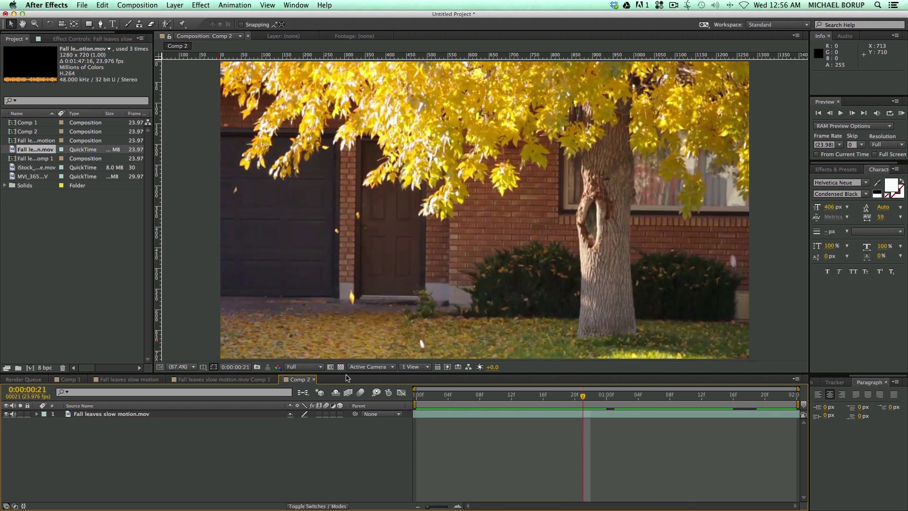
# Pre-compose the falling-leaves layer into a precomp named Footage.
pyautogui.click(441, 415)
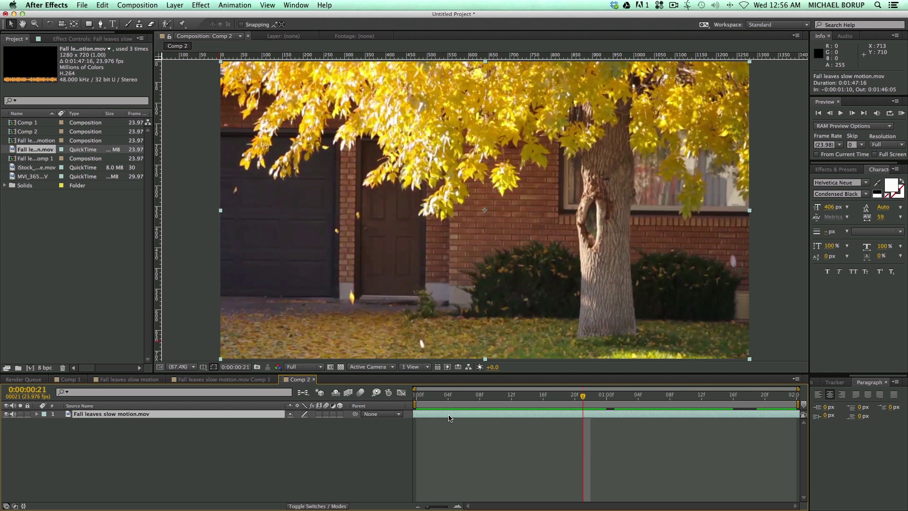
pyautogui.press('super+shift+c')
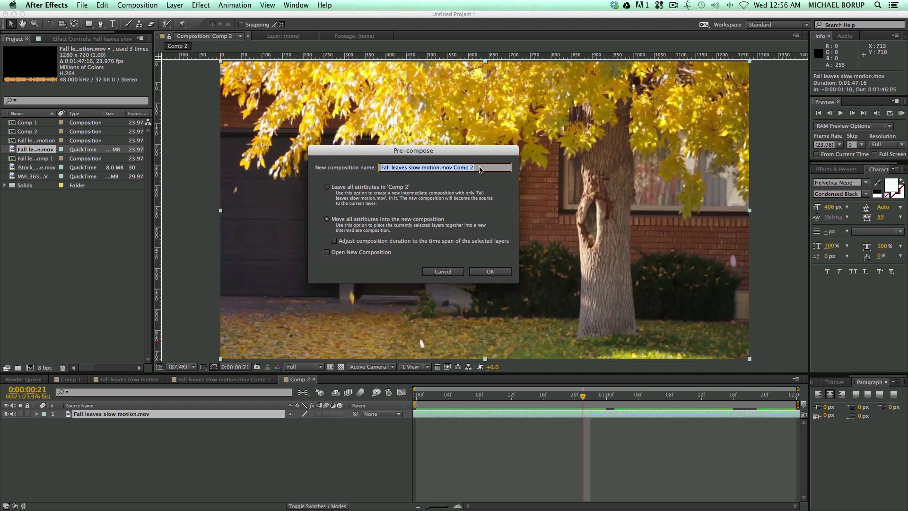
pyautogui.write('Footage')
pyautogui.press('Return')
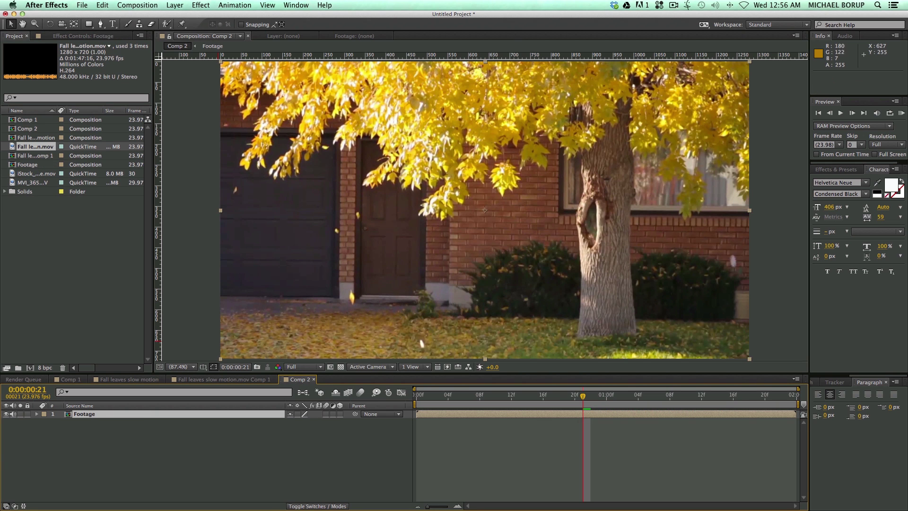
# Inspect the Footage precomp, return to Comp 2 and duplicate the Footage layer.
pyautogui.press('F2')
pyautogui.press('pageup')
pyautogui.press('pageup')
pyautogui.press('pageup')
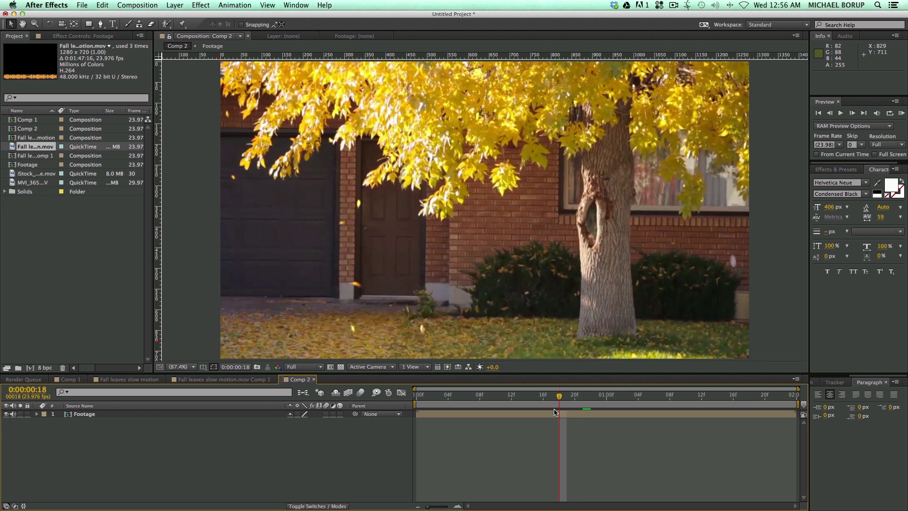
pyautogui.click(556, 413)
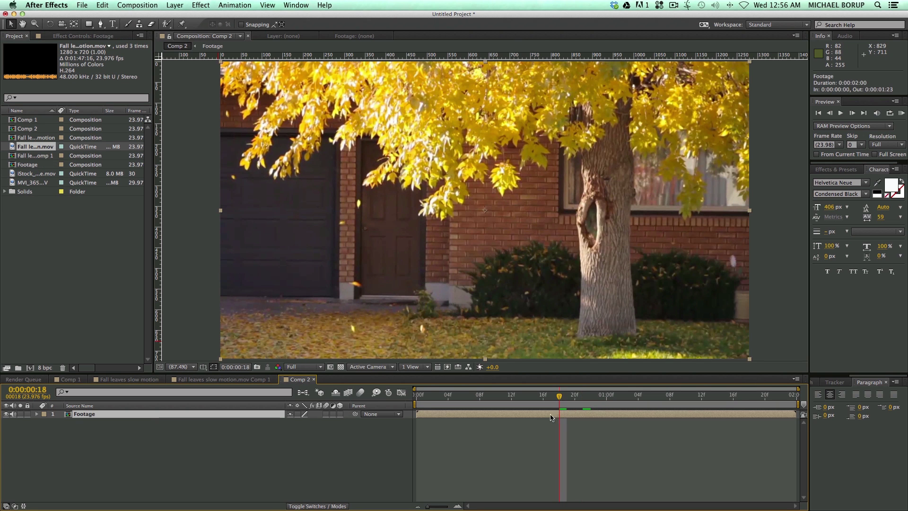
pyautogui.doubleClick(440, 417)
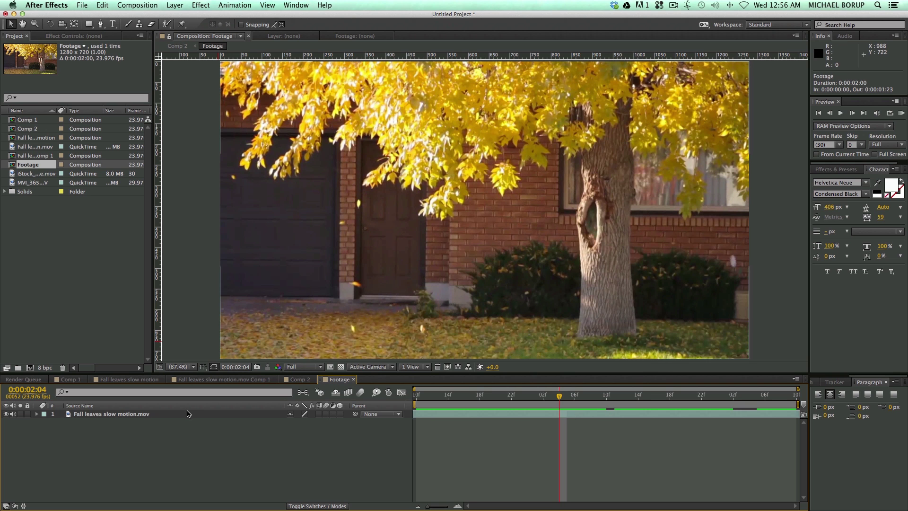
pyautogui.click(301, 380)
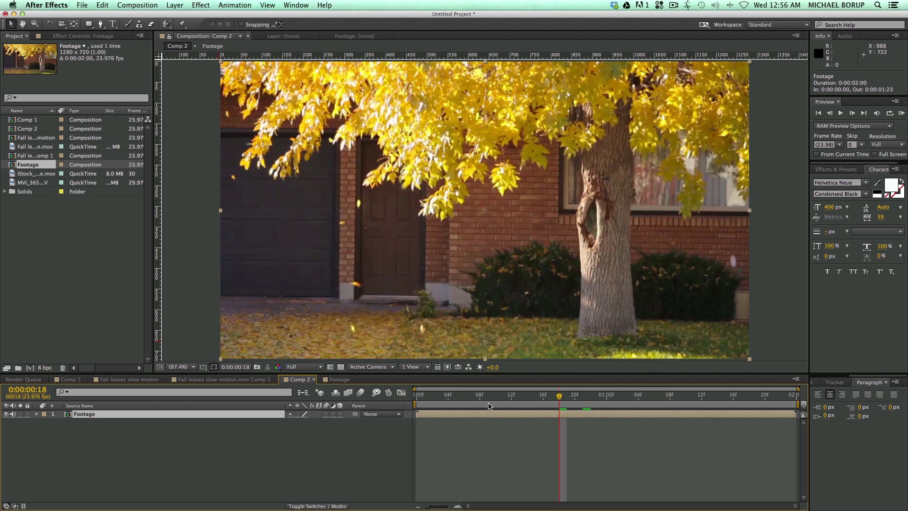
pyautogui.press('Home')
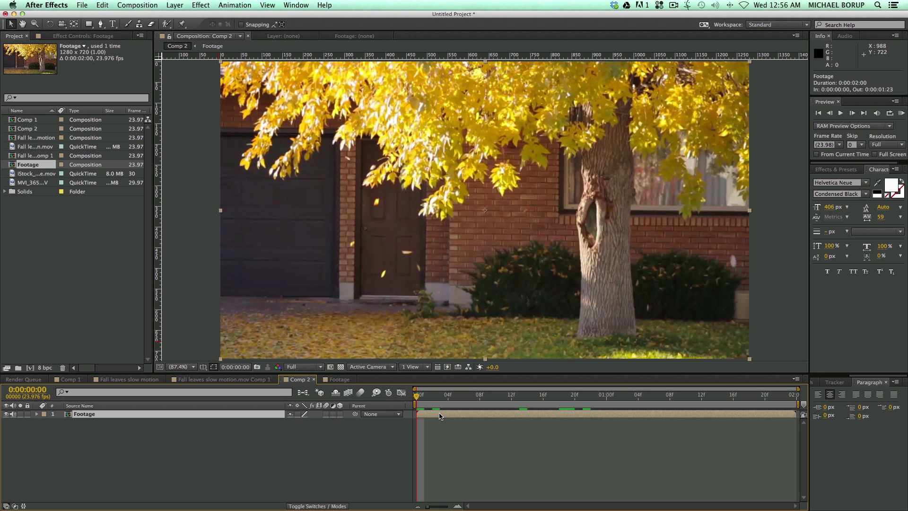
pyautogui.press('super+d')
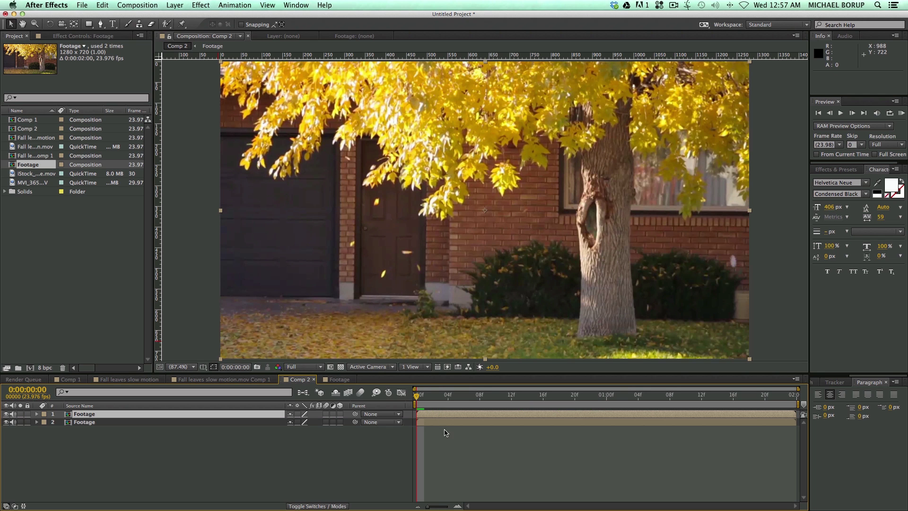
# Show the rulers and drag a vertical guide to 640 px at the frame's centre.
pyautogui.click(464, 452)
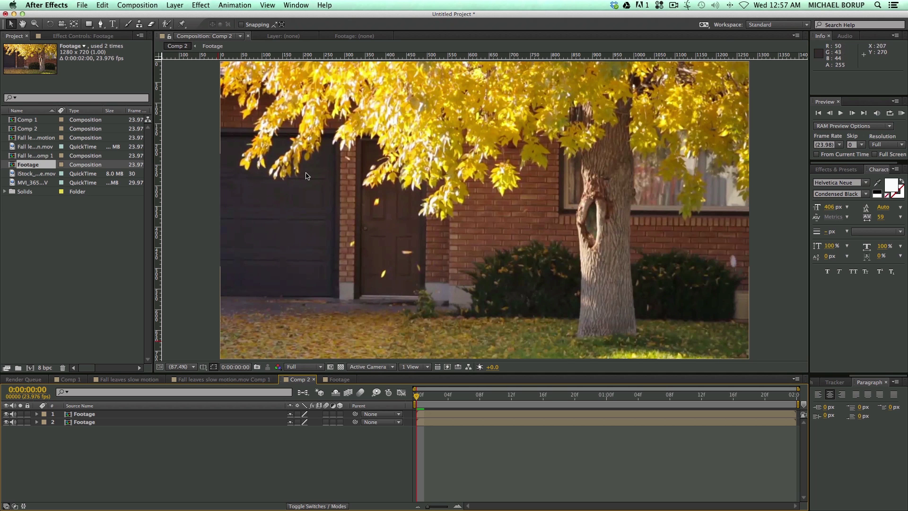
pyautogui.press(',')
pyautogui.press(',')
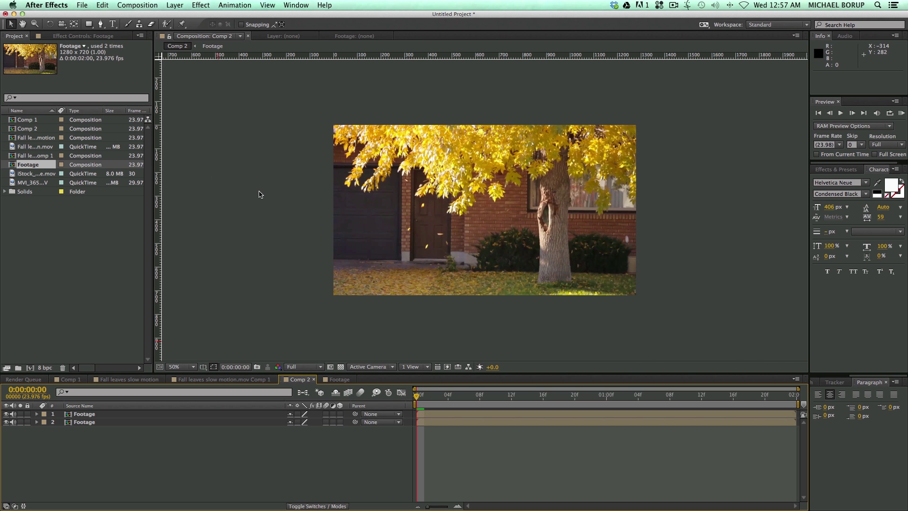
pyautogui.press('.')
pyautogui.press('.')
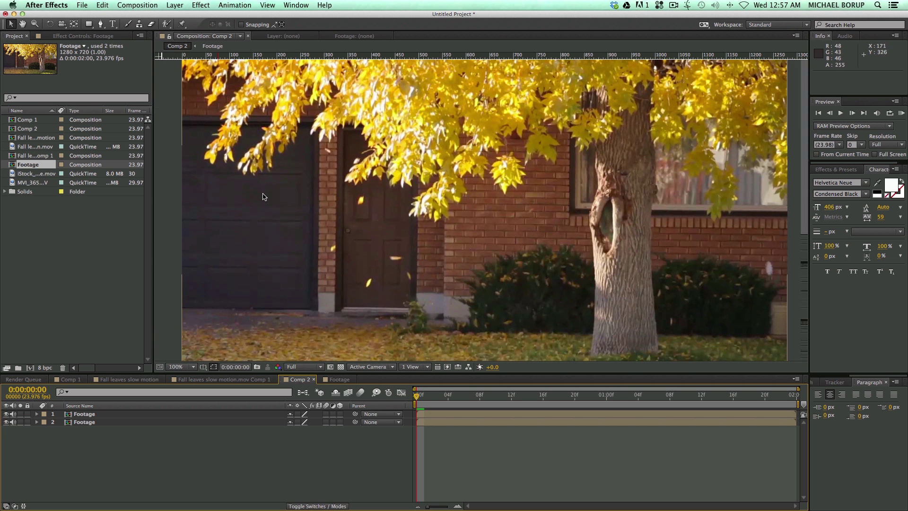
pyautogui.press('super+r')
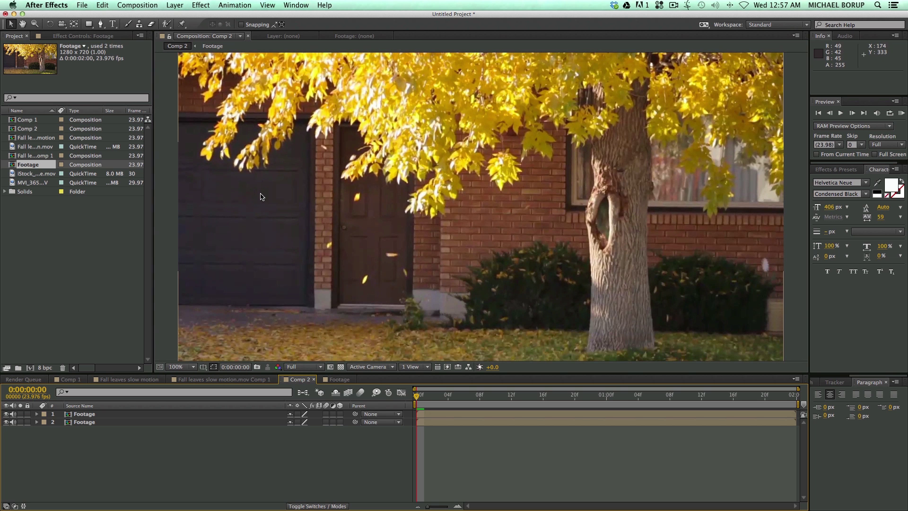
pyautogui.press('super+r')
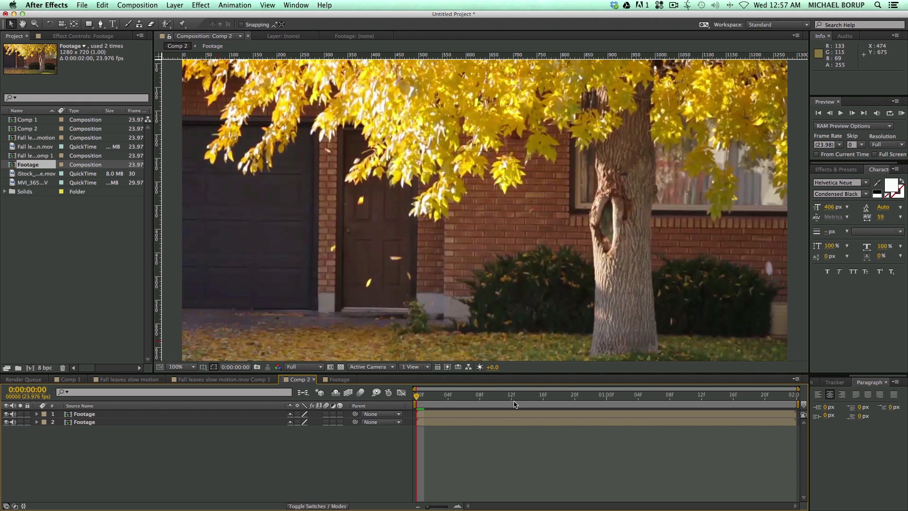
pyautogui.moveTo(161, 199); pyautogui.dragTo(484, 193)
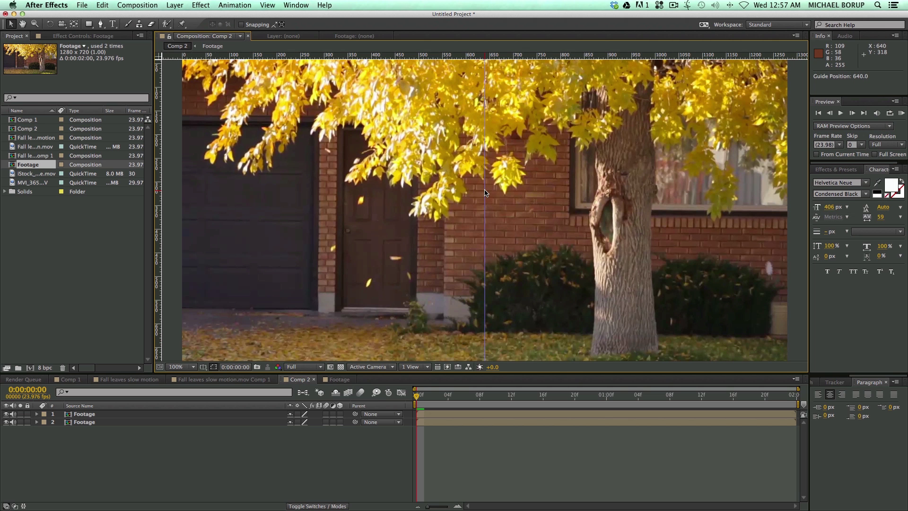
# Draw rectangular masks: the right half on the top Footage layer, the left side on the second.
pyautogui.press(',')
pyautogui.press(',')
pyautogui.press(',')
pyautogui.press(',')
pyautogui.press('.')
pyautogui.press('.')
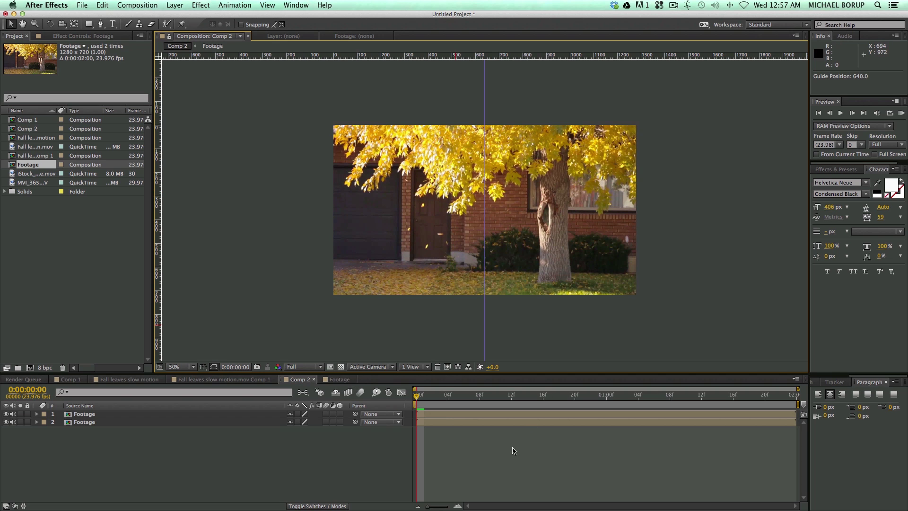
pyautogui.click(466, 415)
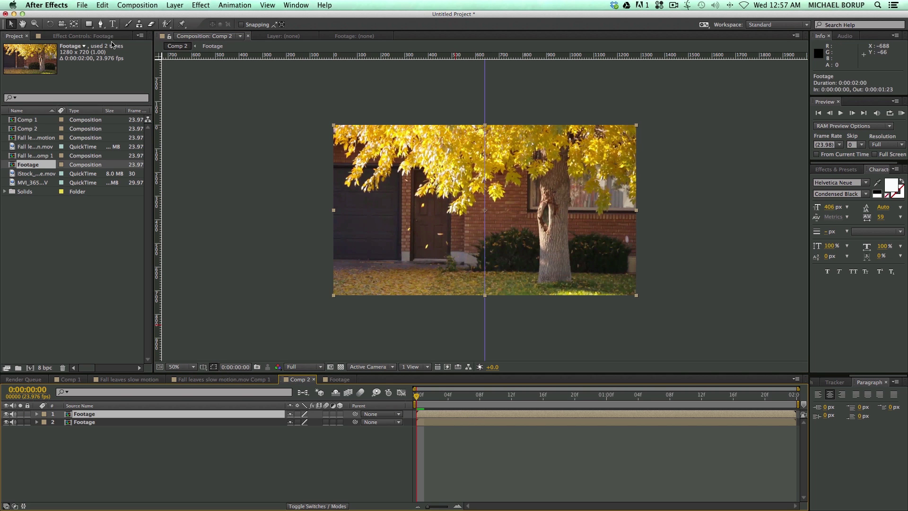
pyautogui.click(89, 24)
pyautogui.moveTo(485, 94); pyautogui.dragTo(664, 327)
pyautogui.click(451, 455)
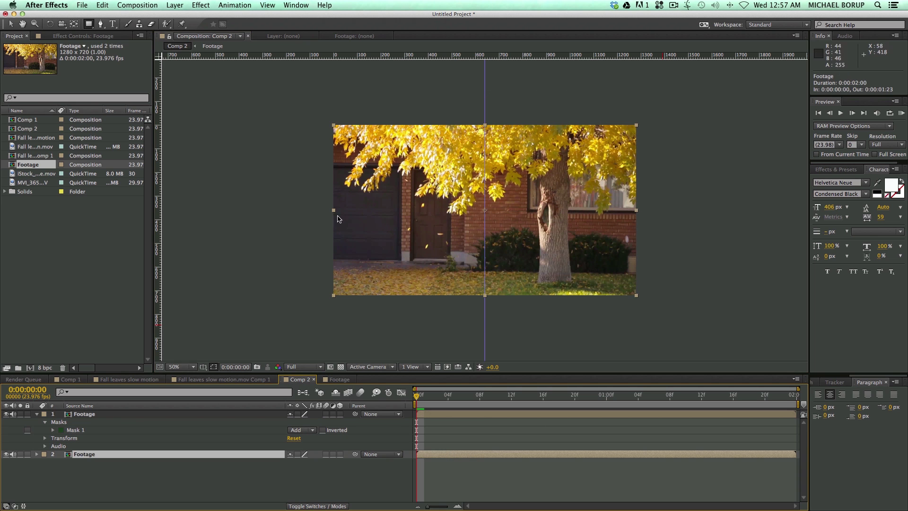
pyautogui.moveTo(308, 103); pyautogui.dragTo(468, 234)
pyautogui.moveTo(478, 275); pyautogui.dragTo(485, 318)
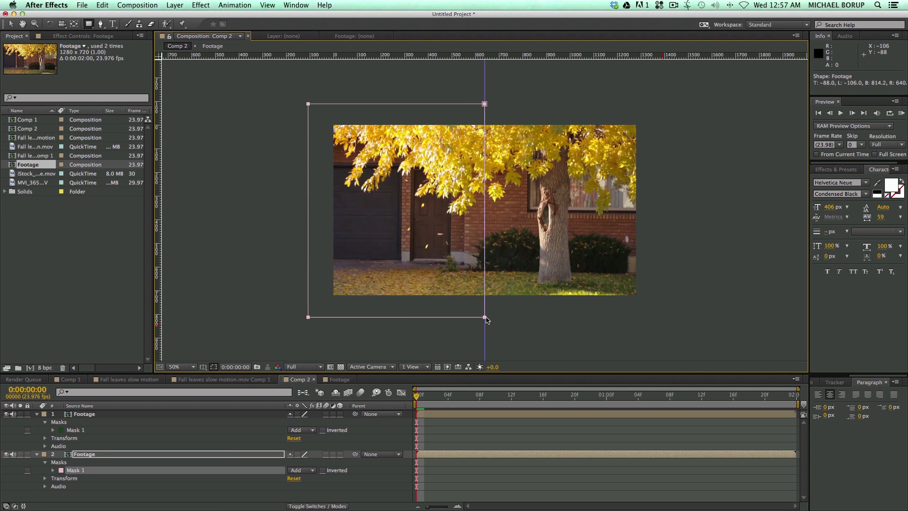
pyautogui.click(455, 415)
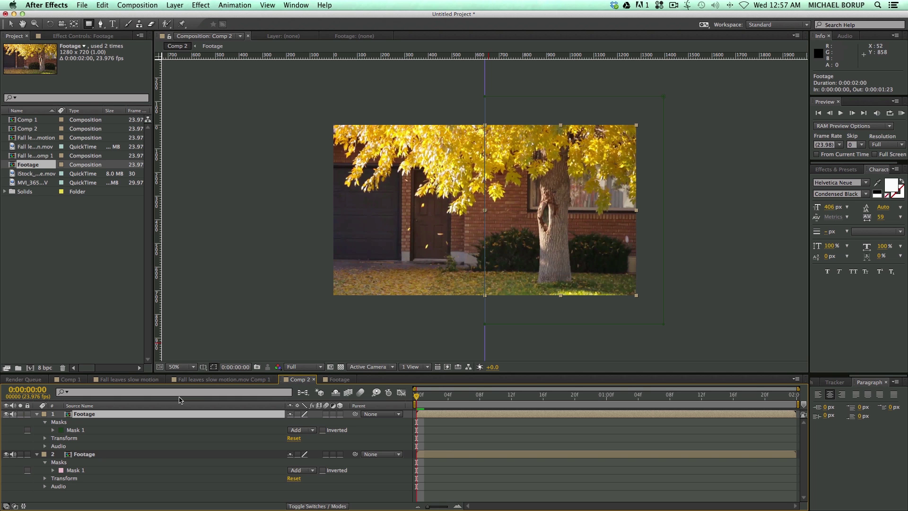
# Turn on the 3D Layer switch for both Footage layers.
pyautogui.click(106, 469)
pyautogui.click(256, 418)
pyautogui.click(340, 414)
pyautogui.click(340, 462)
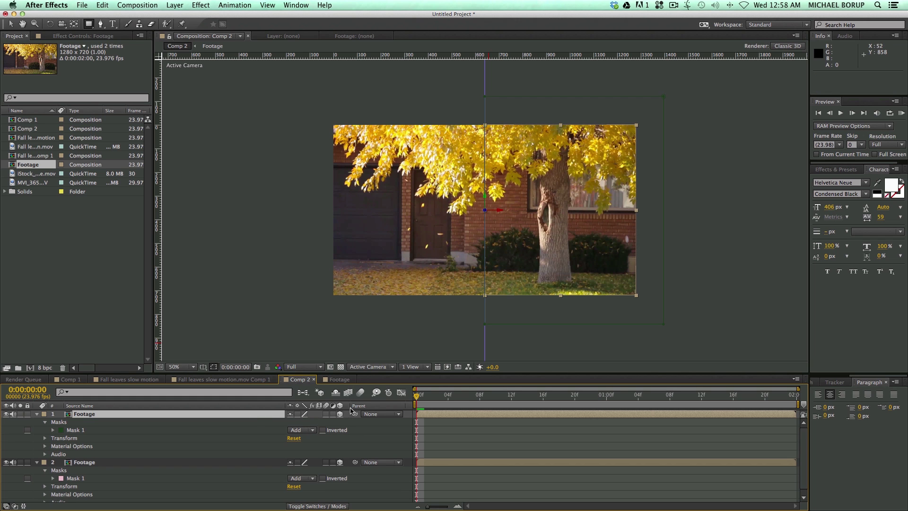
pyautogui.click(37, 414)
pyautogui.click(37, 422)
# Show the top layer's rotation properties and test an X tilt, then undo it.
pyautogui.press('r')
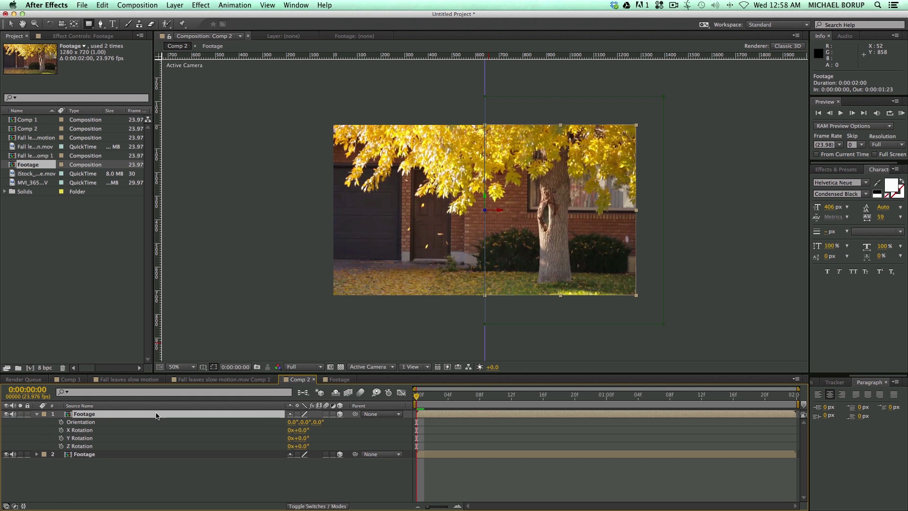
pyautogui.click(191, 466)
pyautogui.moveTo(297, 430); pyautogui.dragTo(331, 441)
pyautogui.press('super+z')
# Open the Footage precomp and duplicate the falling-leaves clip layer.
pyautogui.doubleClick(439, 415)
pyautogui.click(425, 416)
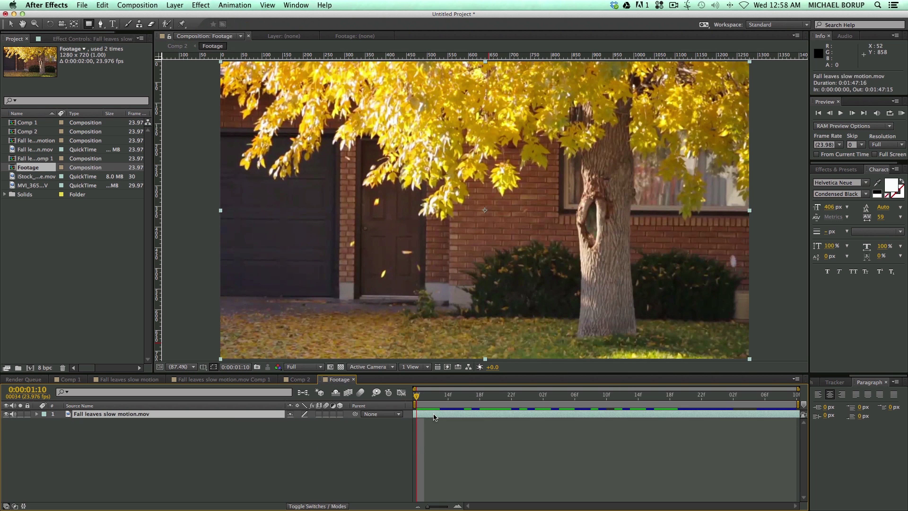
pyautogui.press('super+d')
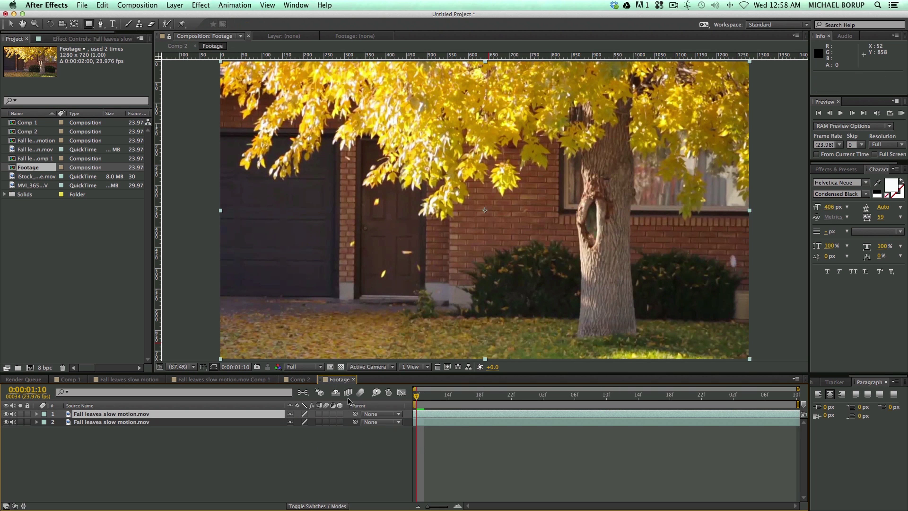
pyautogui.click(449, 415)
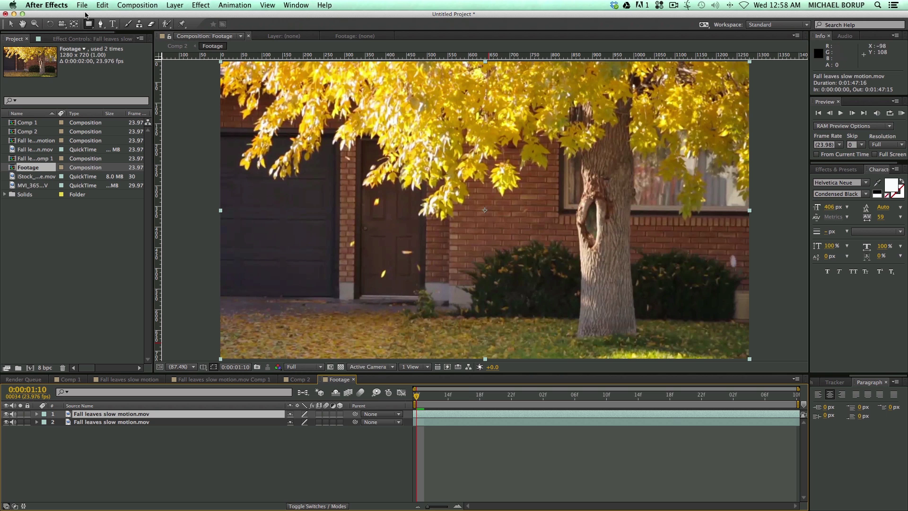
# Freeze the top copy of the clip on its current frame with Freeze Frame.
pyautogui.click(171, 5)
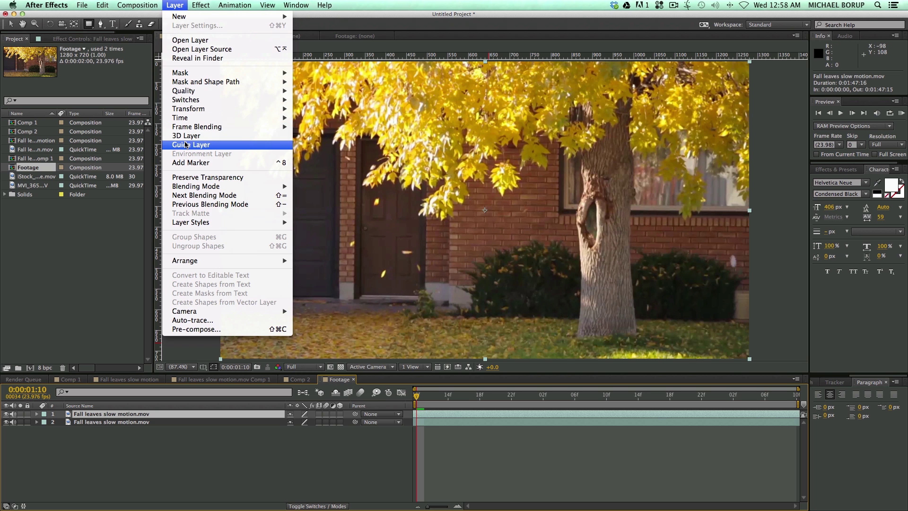
pyautogui.moveTo(195, 118)
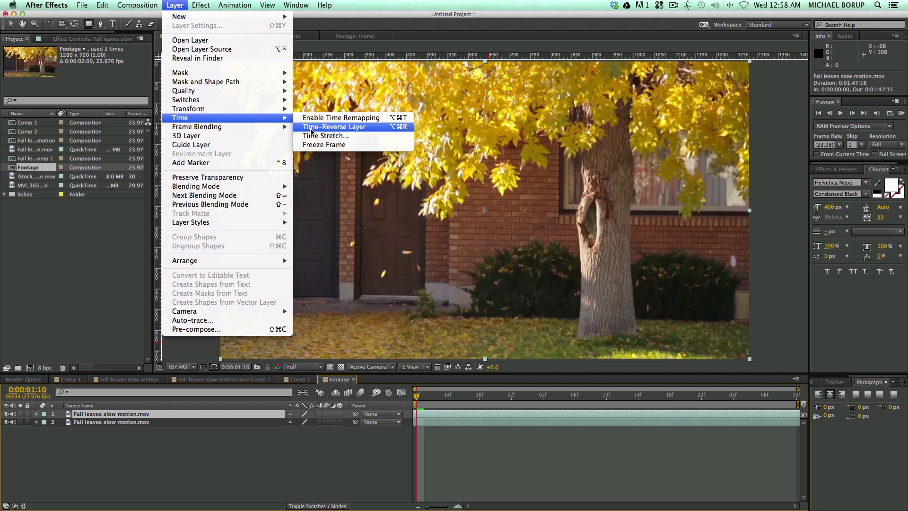
pyautogui.click(321, 146)
pyautogui.click(471, 461)
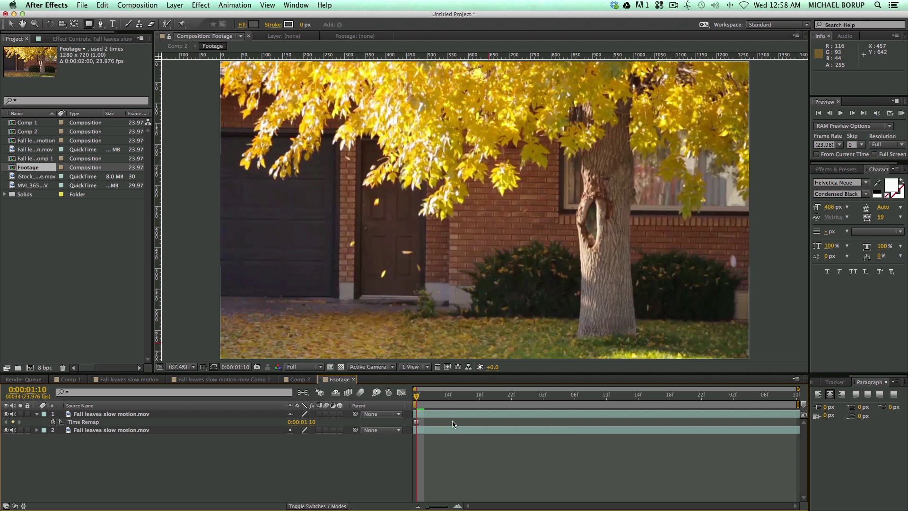
pyautogui.click(429, 413)
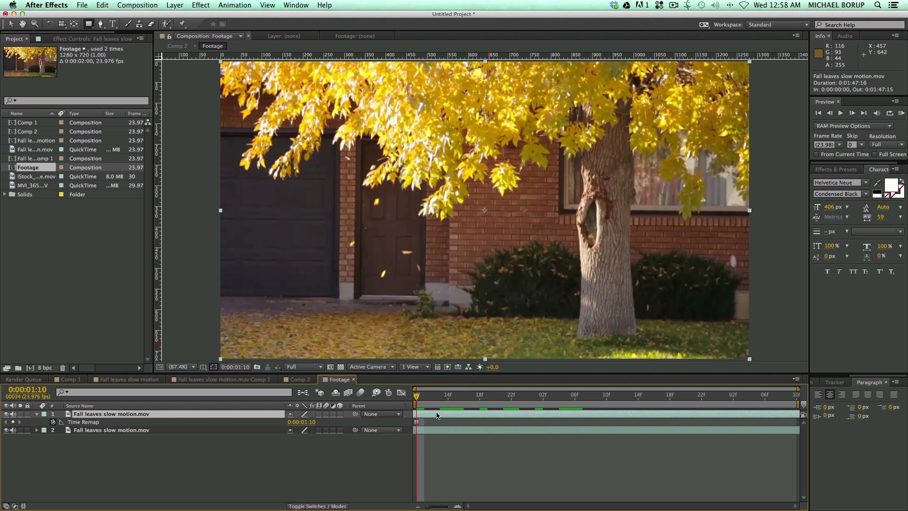
pyautogui.click(201, 6)
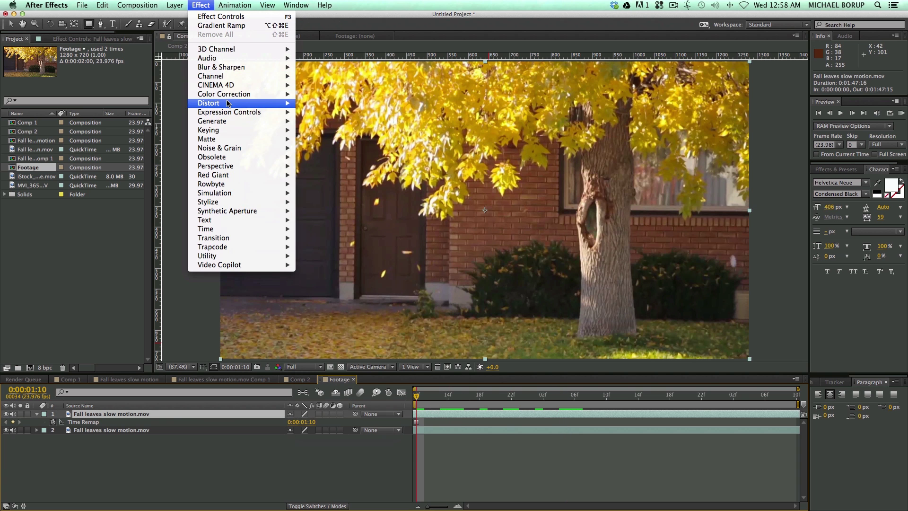
# Apply a Tint effect to the frozen copy, mapping black to AAAAAA and white to ACACAC grey.
pyautogui.moveTo(224, 122)
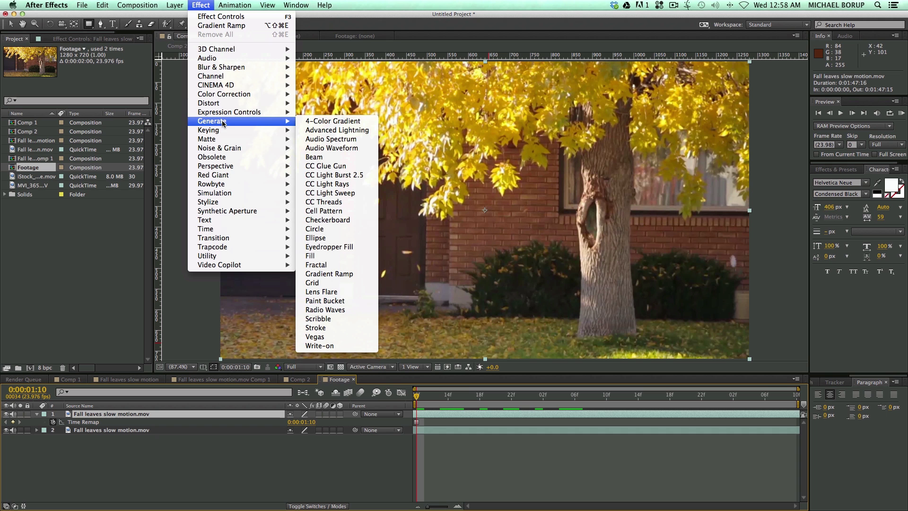
pyautogui.moveTo(231, 94)
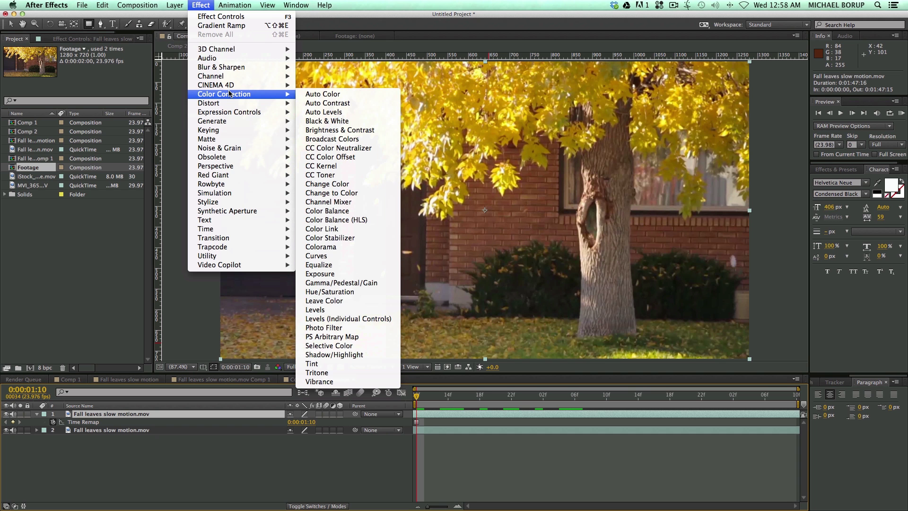
pyautogui.click(311, 364)
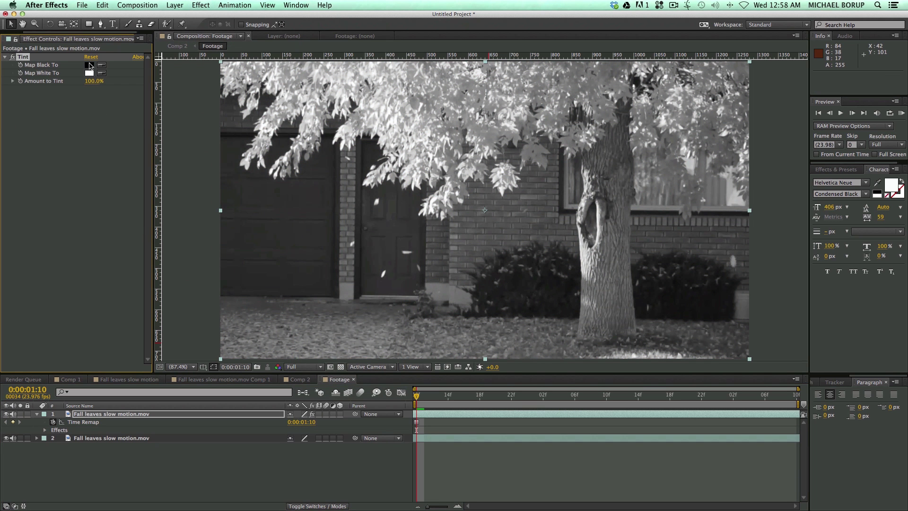
pyautogui.click(90, 65)
pyautogui.moveTo(180, 242); pyautogui.dragTo(173, 195)
pyautogui.moveTo(172, 189); pyautogui.dragTo(172, 187)
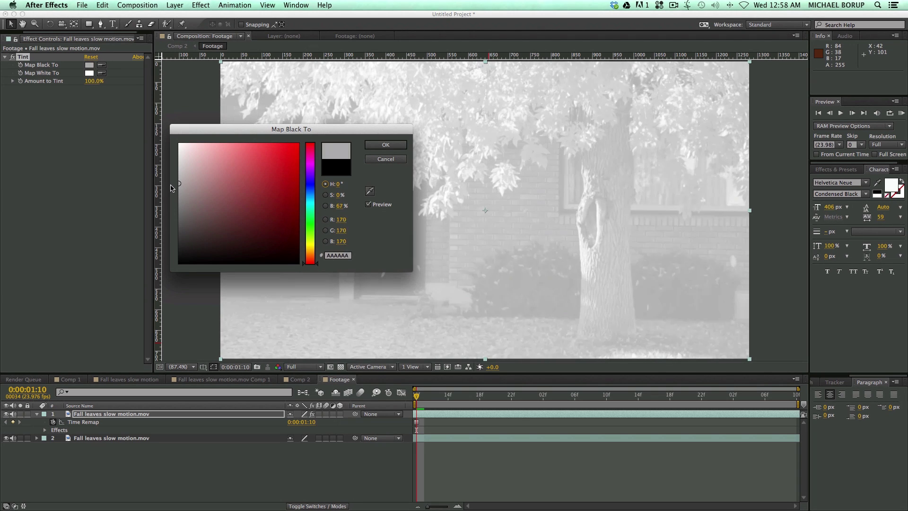
pyautogui.click(380, 149)
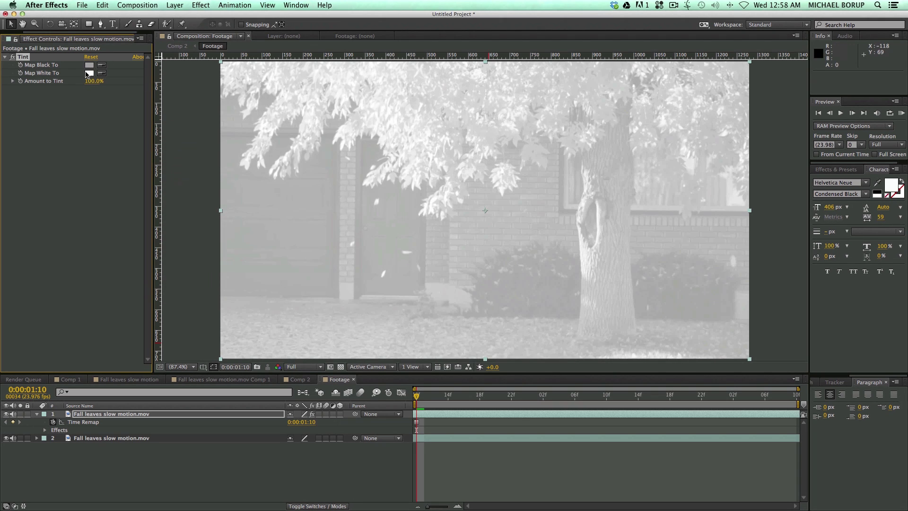
pyautogui.click(89, 73)
pyautogui.click(180, 156)
pyautogui.moveTo(179, 160); pyautogui.dragTo(170, 180)
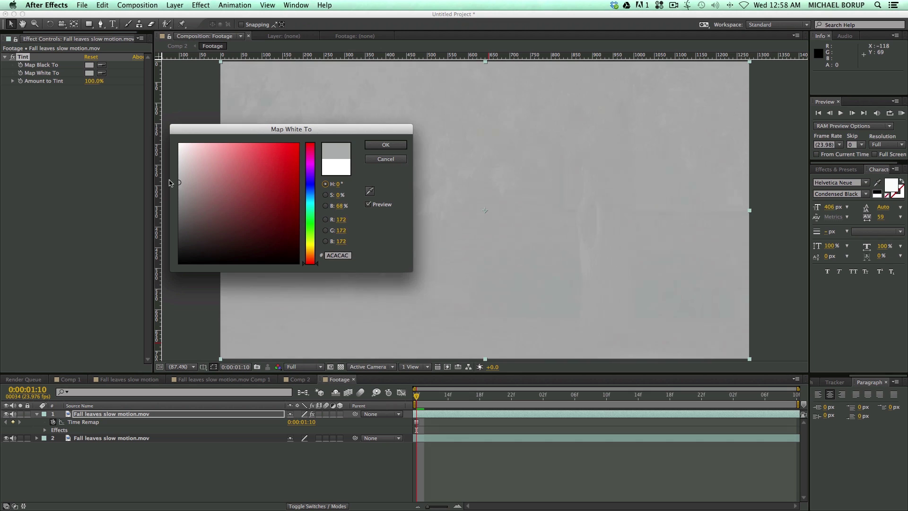
pyautogui.click(374, 146)
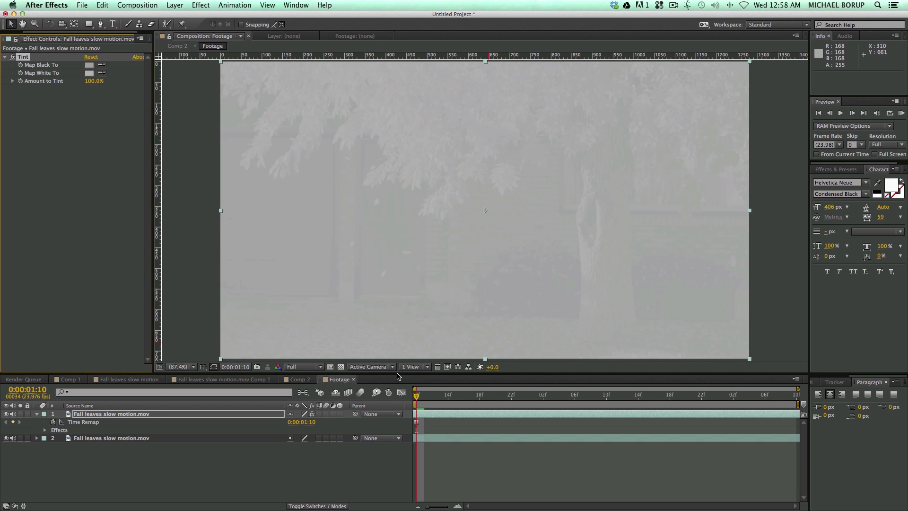
# Make the frozen copy 3D and set the top layer's Z Position to 0.1.
pyautogui.click(340, 414)
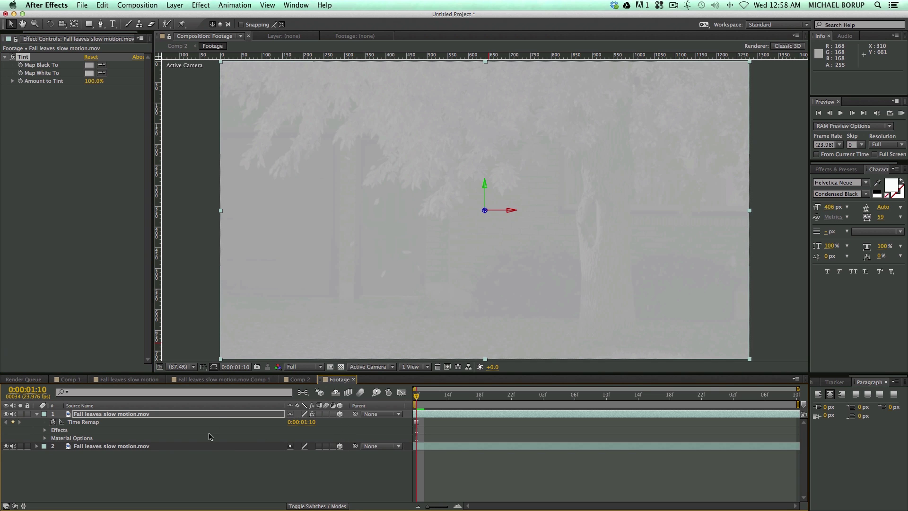
pyautogui.keyDown('shift'); pyautogui.click(207, 447); pyautogui.keyUp('shift')
pyautogui.press('p')
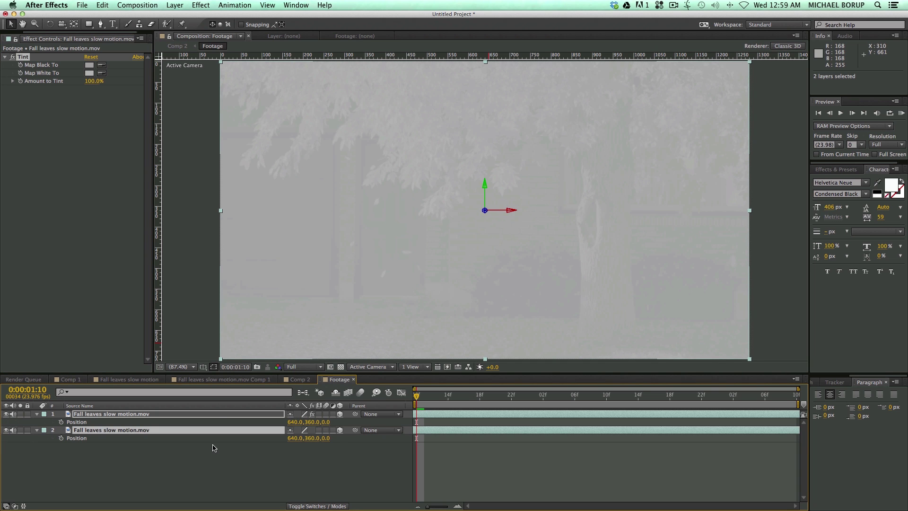
pyautogui.click(311, 465)
pyautogui.click(327, 422)
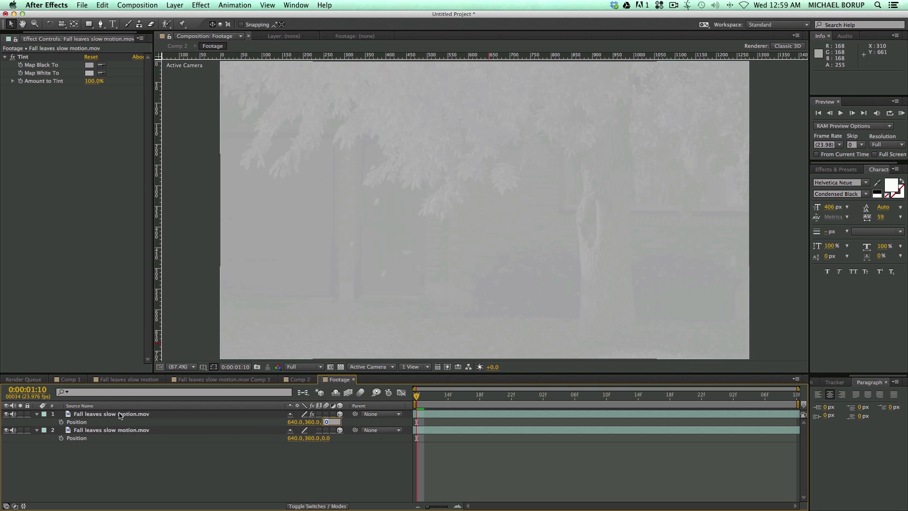
pyautogui.write('0.1')
pyautogui.press('Return')
# Back in Comp 2, rotate the Footage layer to about 77° Y Rotation.
pyautogui.click(474, 480)
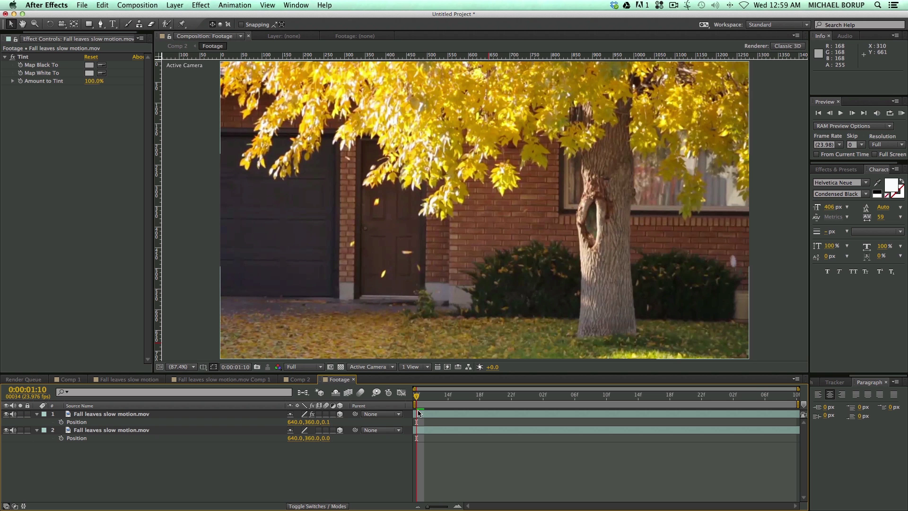
pyautogui.click(314, 380)
pyautogui.moveTo(299, 439); pyautogui.dragTo(307, 416)
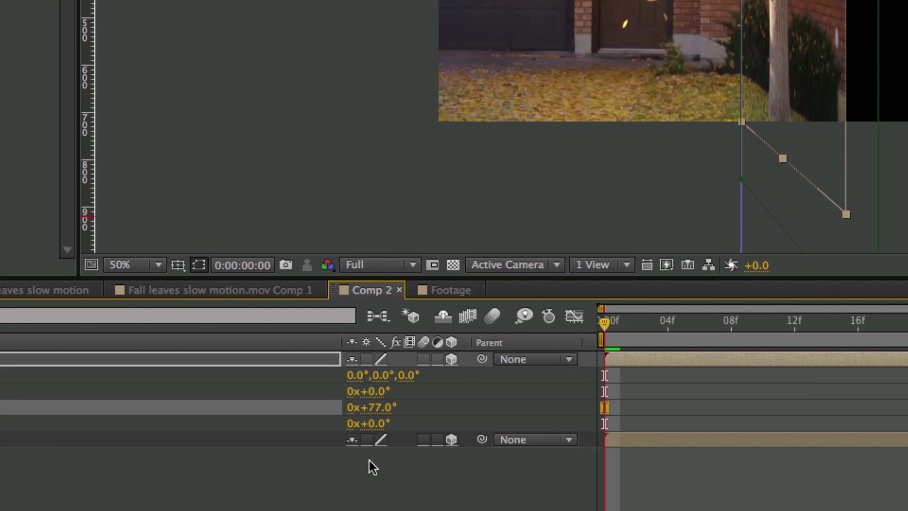
# Enable Collapse Transformations on the Footage layer and test a Y Rotation around 108°.
pyautogui.click(371, 466)
pyautogui.click(368, 359)
pyautogui.moveTo(312, 439)
pyautogui.mouseDown()
pyautogui.moveTo(327, 439)
pyautogui.moveTo(304, 439)
pyautogui.mouseUp()
pyautogui.click(303, 416)
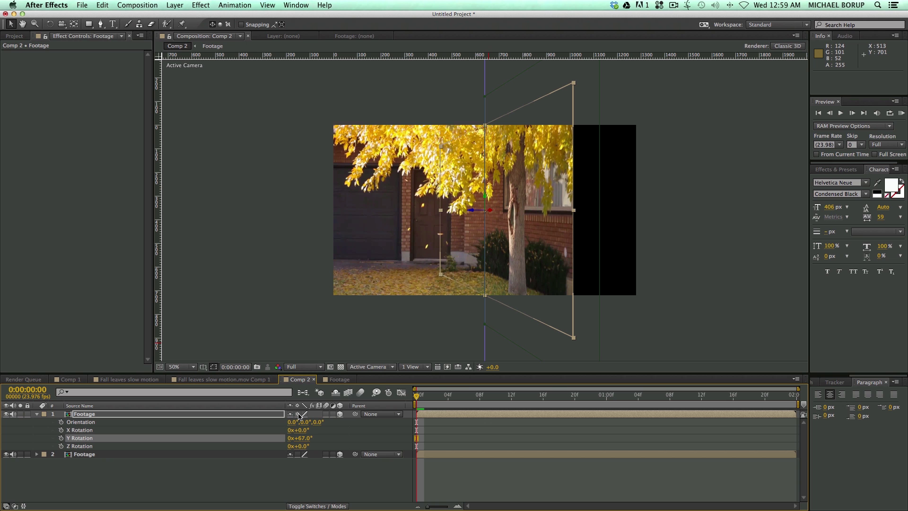
# Check the Footage precomp, then swing Comp 2's Footage layer through 74° and 90° Y Rotation.
pyautogui.doubleClick(438, 415)
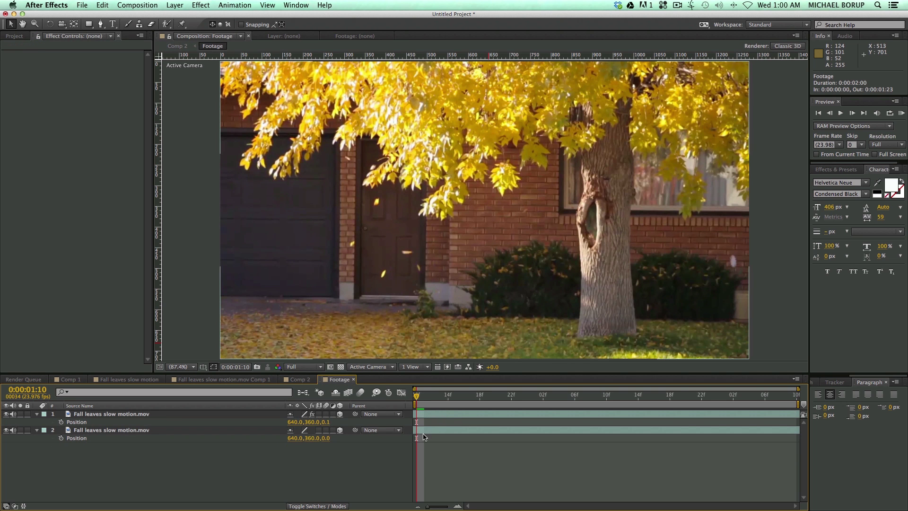
pyautogui.hotkey('shift', ',')
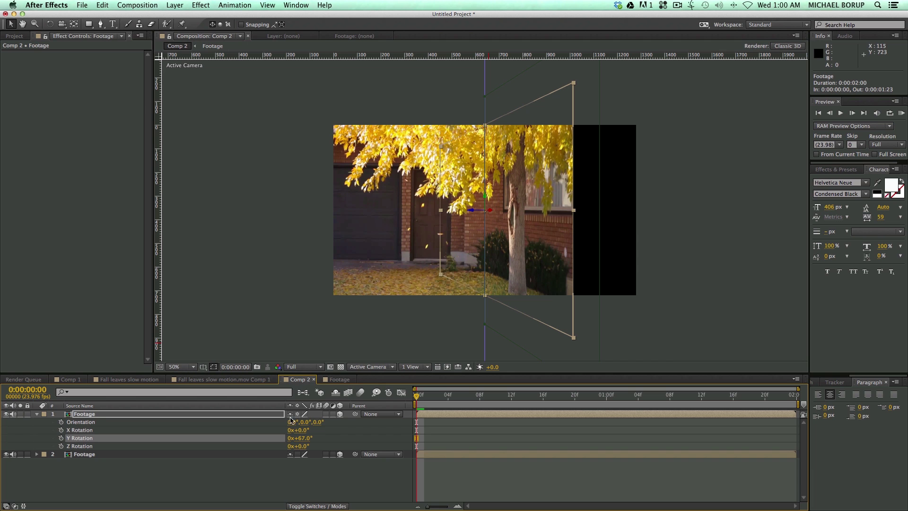
pyautogui.click(451, 414)
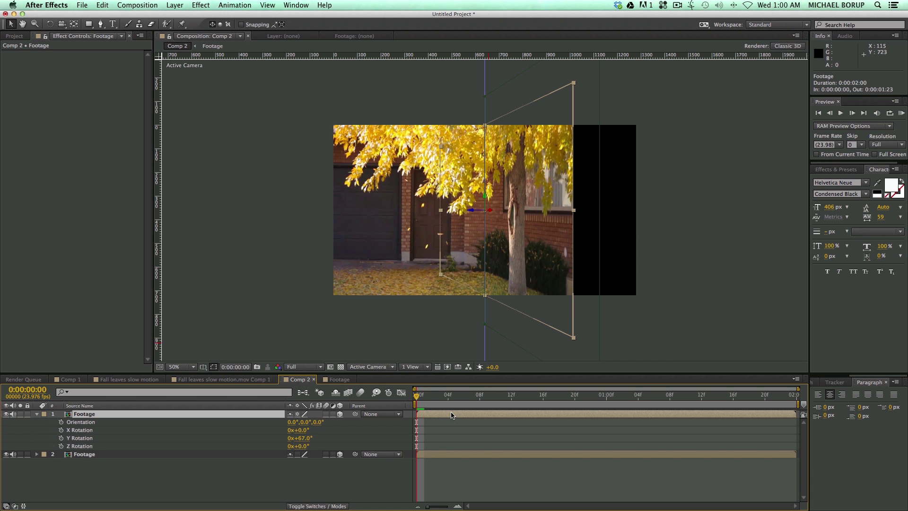
pyautogui.moveTo(305, 439); pyautogui.dragTo(299, 417)
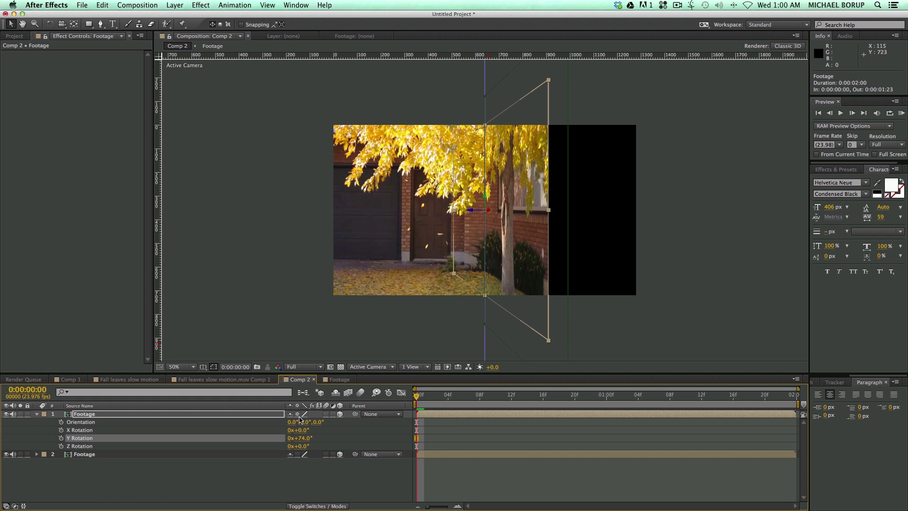
pyautogui.click(446, 415)
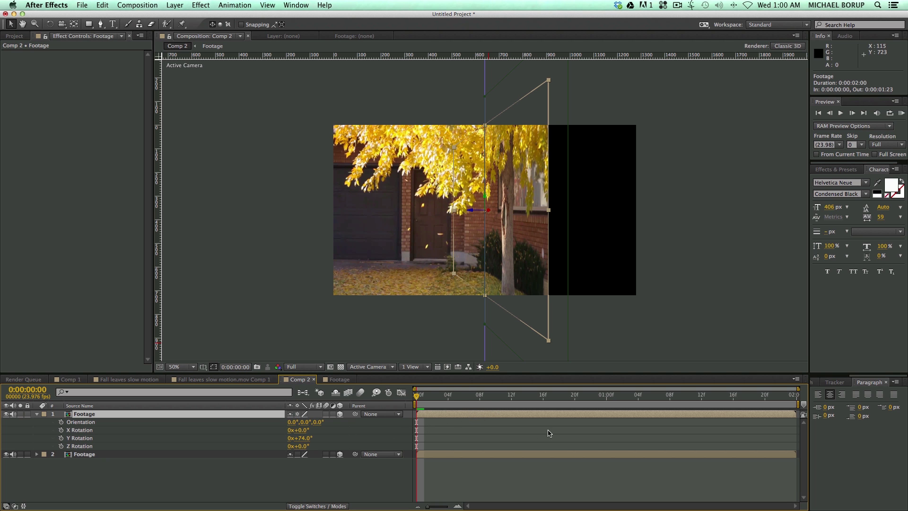
pyautogui.moveTo(306, 442)
pyautogui.mouseDown()
pyautogui.moveTo(331, 440)
pyautogui.moveTo(293, 441)
pyautogui.moveTo(337, 444)
pyautogui.moveTo(302, 448)
pyautogui.mouseUp()
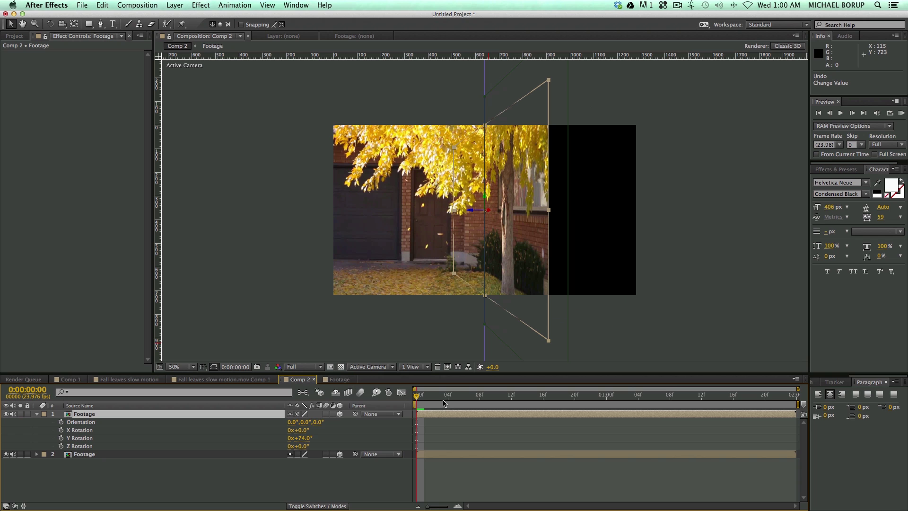
# Enter 0 for Y Rotation so the frame faces the camera flat.
pyautogui.click(305, 438)
pyautogui.write('0')
pyautogui.press('Return')
pyautogui.click(689, 267)
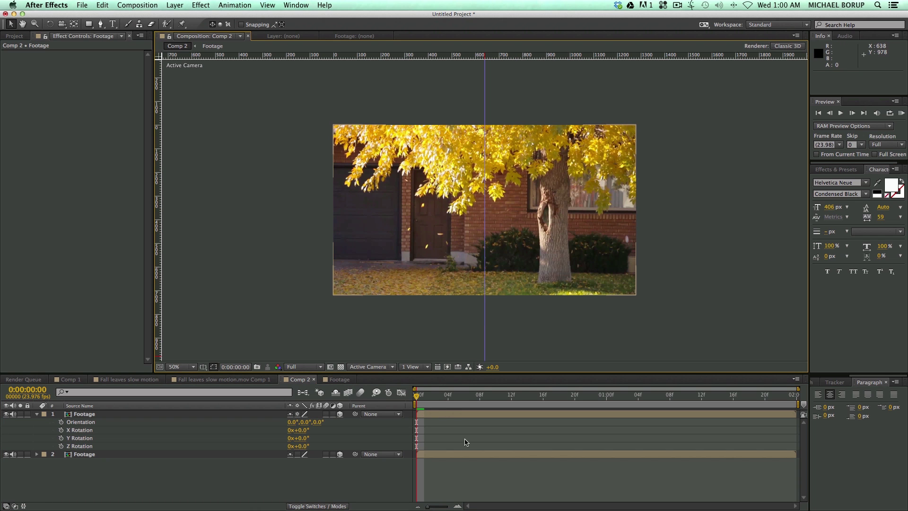
# Create a new 640×720 white solid layer.
pyautogui.click(443, 415)
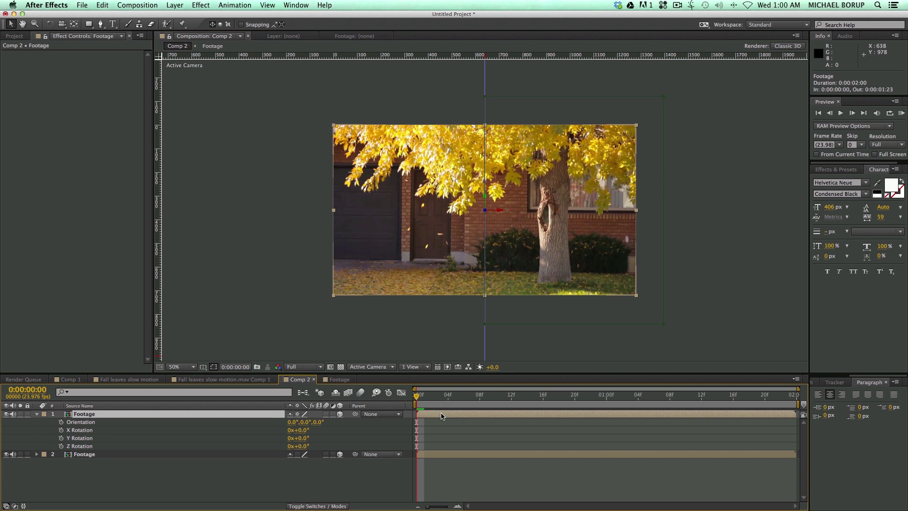
pyautogui.click(172, 7)
pyautogui.moveTo(182, 16)
pyautogui.click(312, 24)
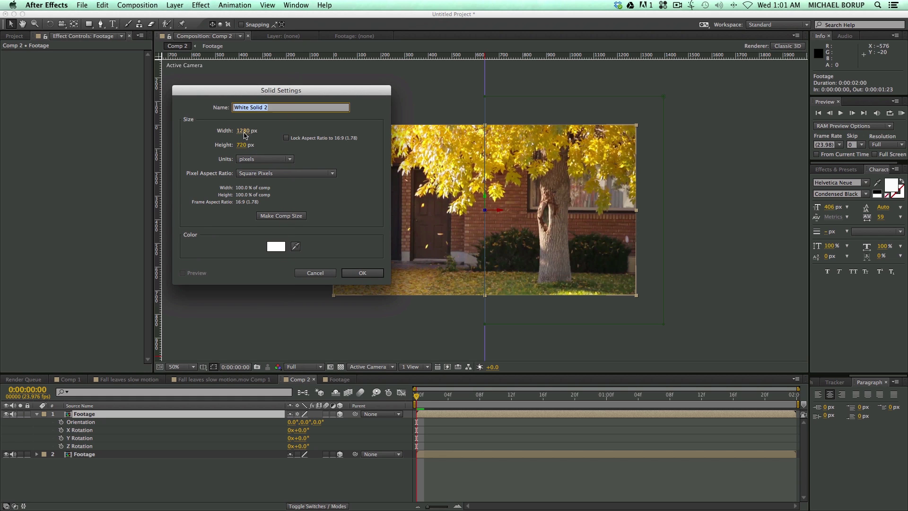
pyautogui.click(244, 131)
pyautogui.write('640')
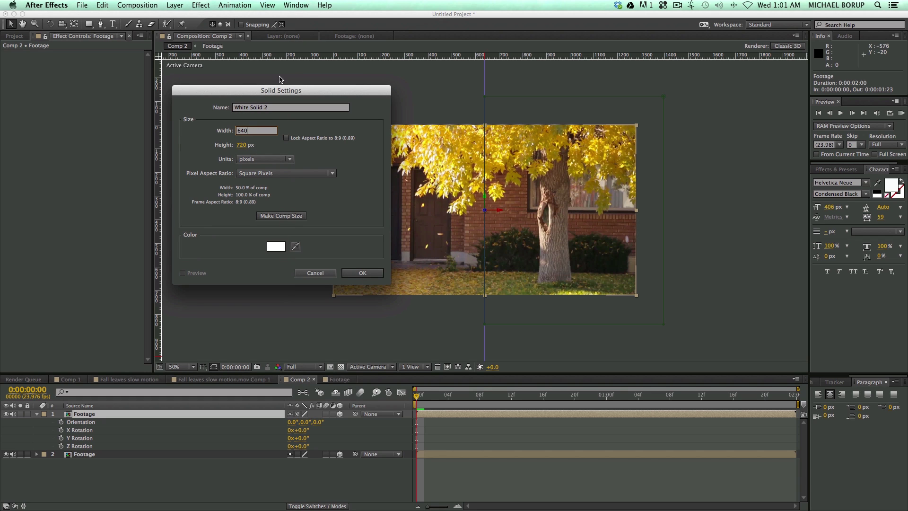
pyautogui.click(363, 273)
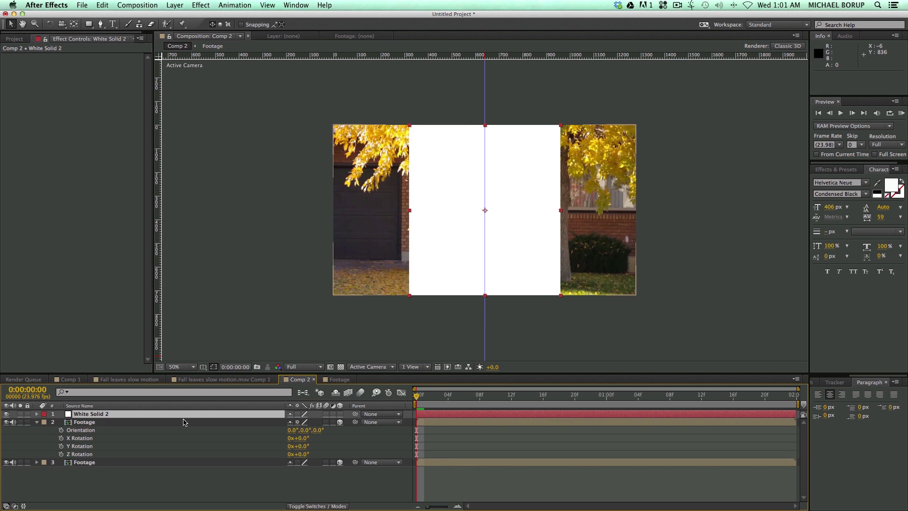
# Set the solid's Anchor Point X to 0, make it 3D and parent it to Footage.
pyautogui.press('a')
pyautogui.click(292, 422)
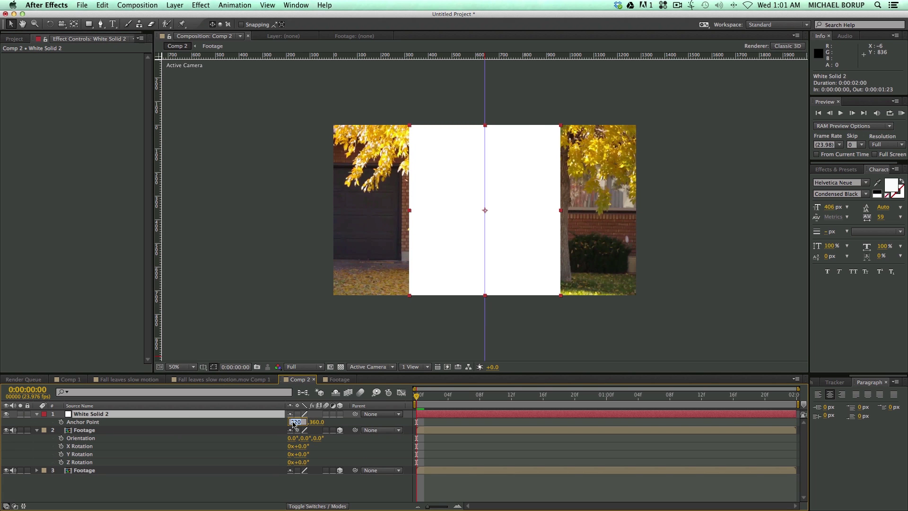
pyautogui.write('0')
pyautogui.press('Return')
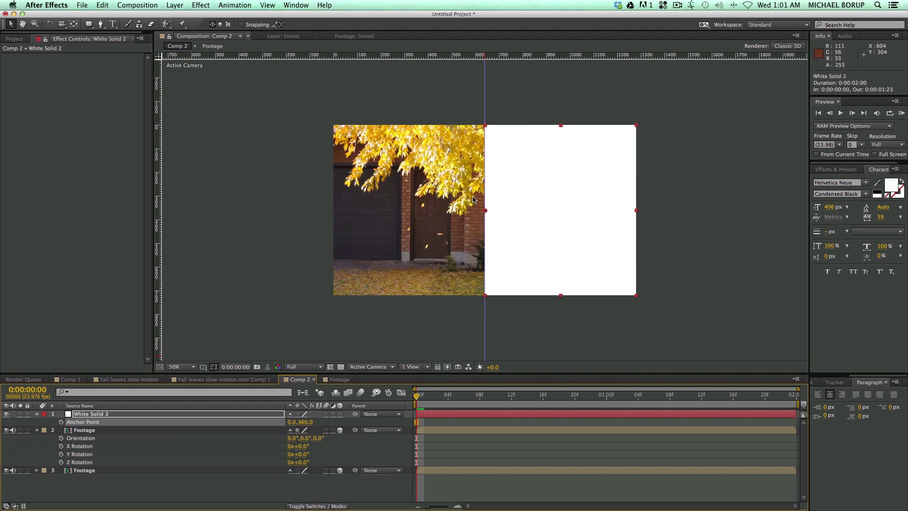
pyautogui.press('r')
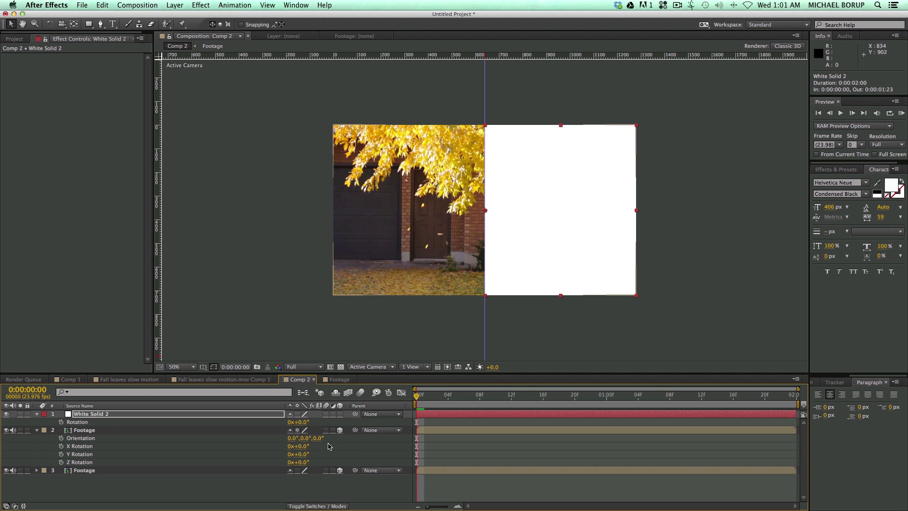
pyautogui.click(339, 414)
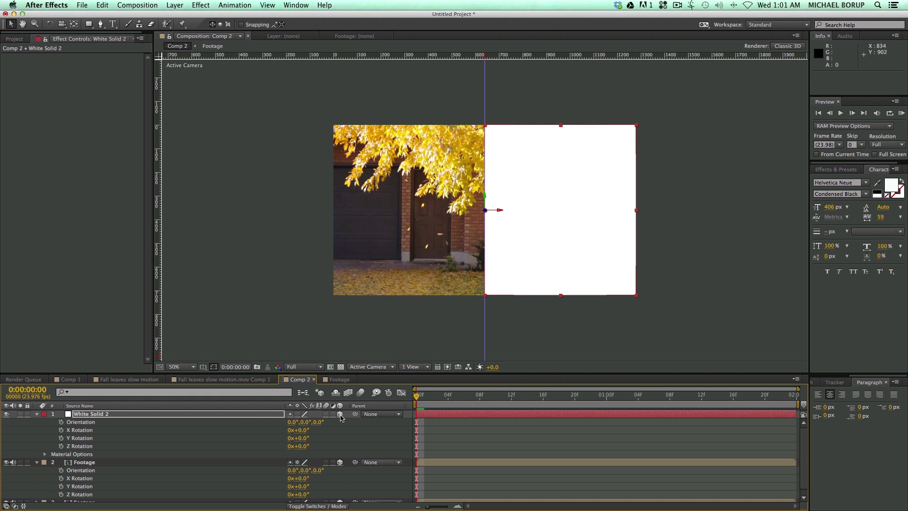
pyautogui.moveTo(355, 414); pyautogui.dragTo(95, 462)
# Test-rotate Footage to 158° to confirm the parenting, then undo it.
pyautogui.press('r')
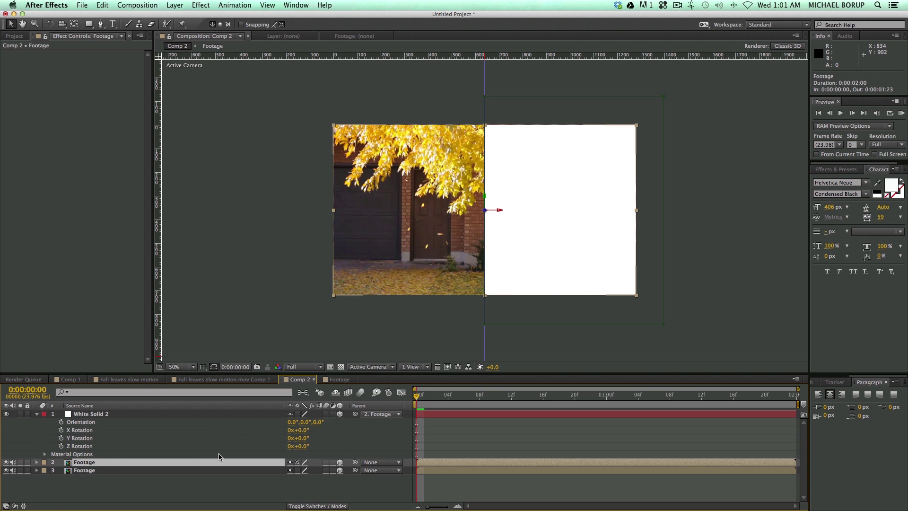
pyautogui.press('r')
pyautogui.moveTo(303, 487)
pyautogui.mouseDown()
pyautogui.moveTo(275, 487)
pyautogui.moveTo(375, 491)
pyautogui.mouseUp()
pyautogui.press('super+z')
pyautogui.press('super+shift+z')
pyautogui.press('super+z')
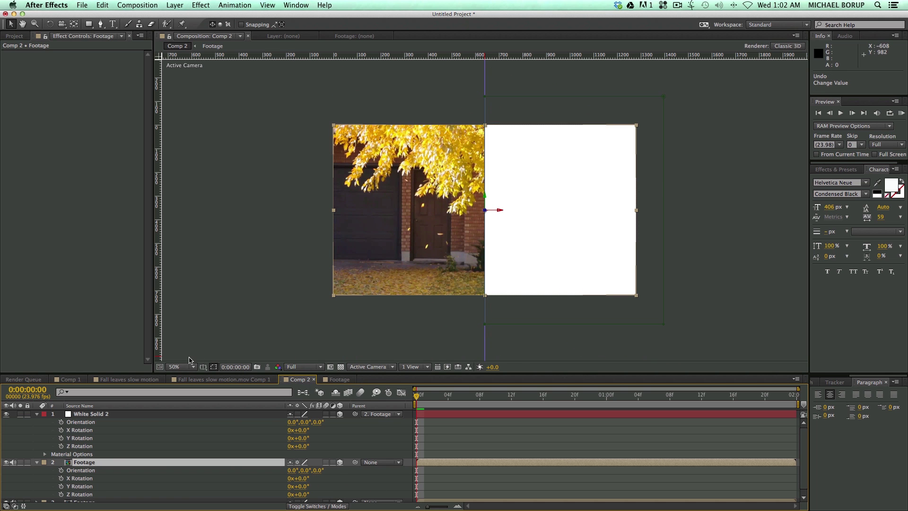
# Set the viewer zoom to Fit up to 100% and select White Solid 2.
pyautogui.click(185, 368)
pyautogui.click(185, 370)
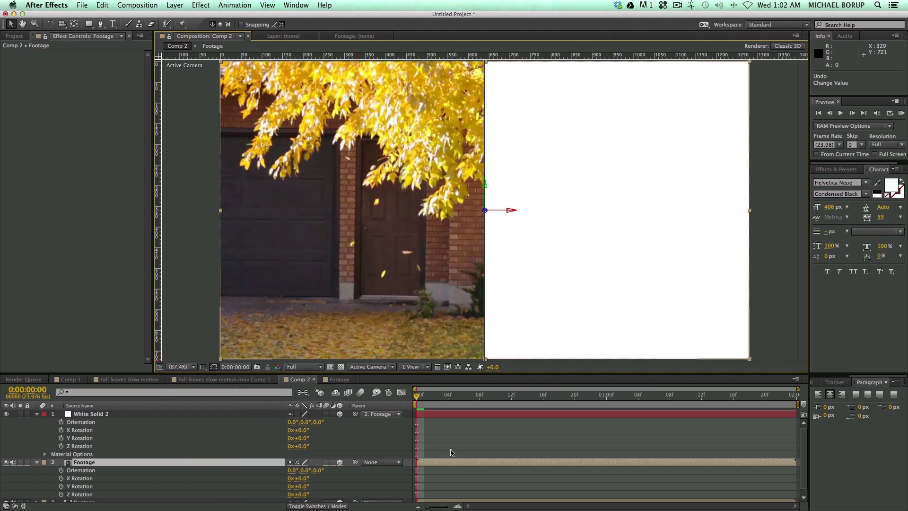
pyautogui.click(440, 417)
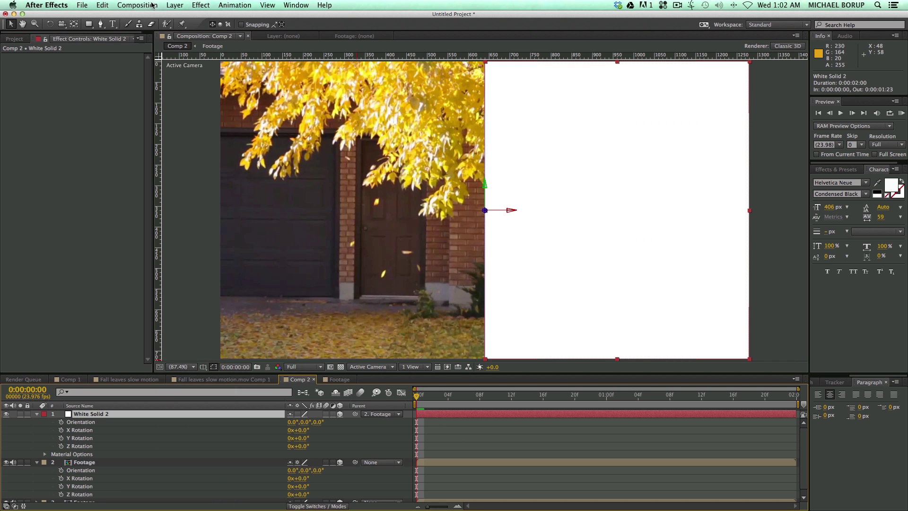
# Apply Gradient Ramp to White Solid 2, running horizontally from the left edge to the right.
pyautogui.click(200, 6)
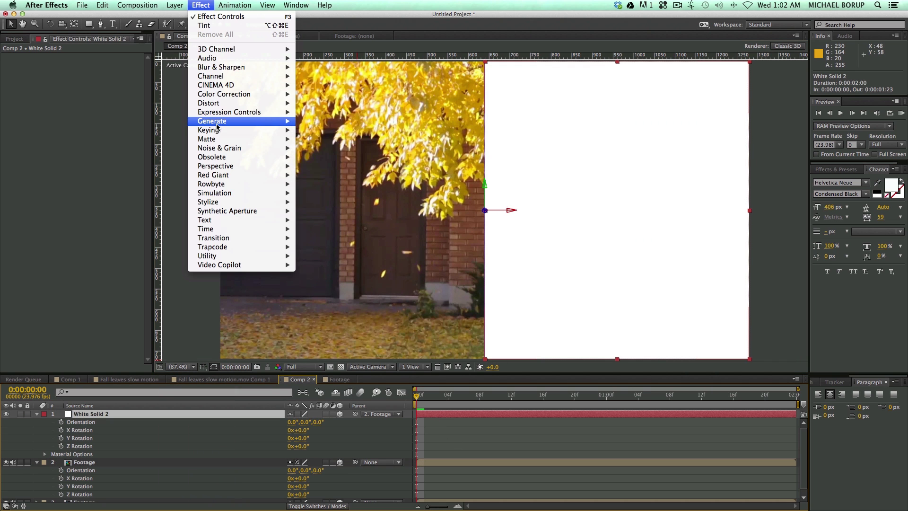
pyautogui.moveTo(217, 124)
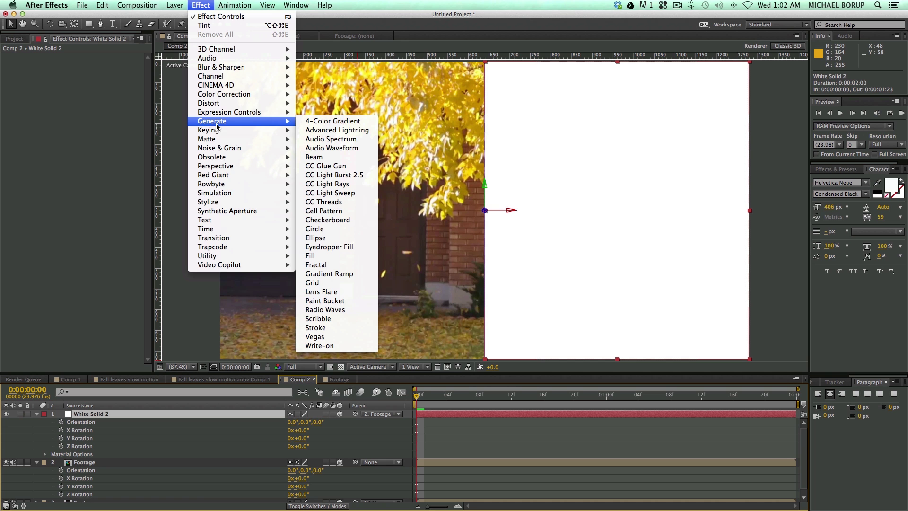
pyautogui.click(352, 274)
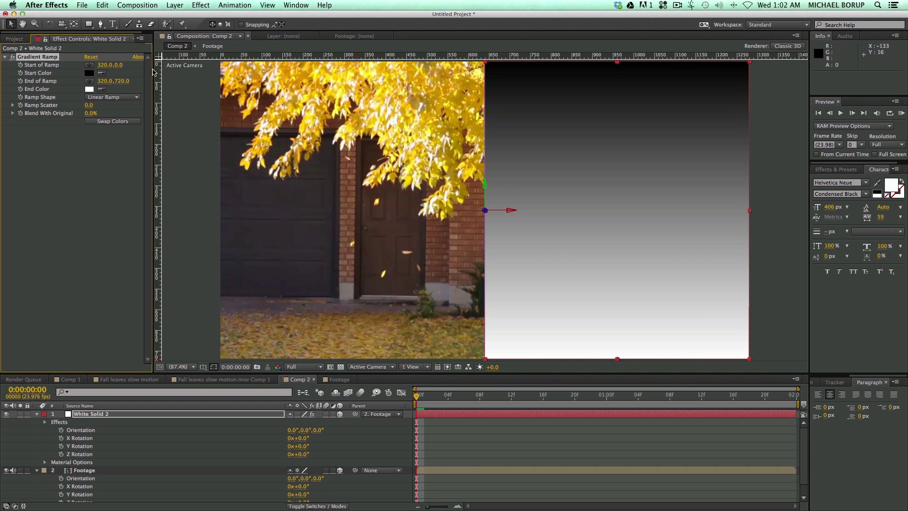
pyautogui.click(89, 65)
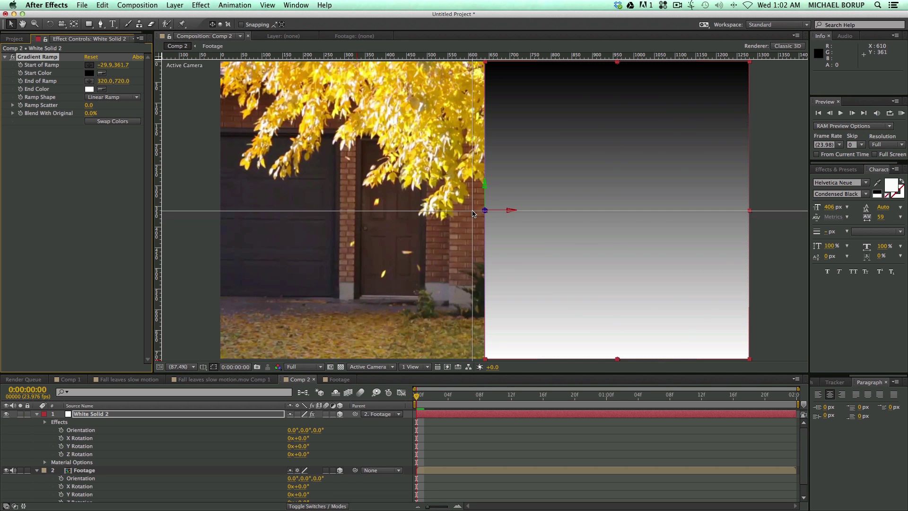
pyautogui.click(473, 213)
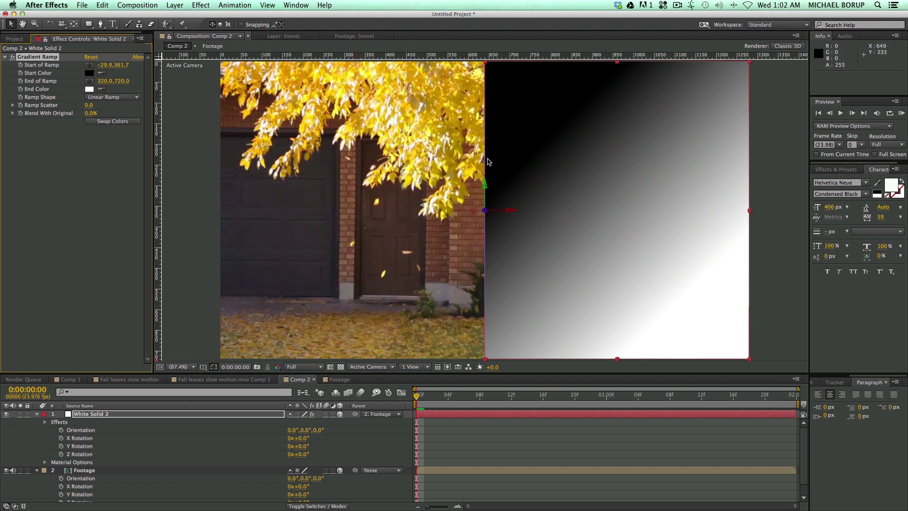
pyautogui.click(88, 81)
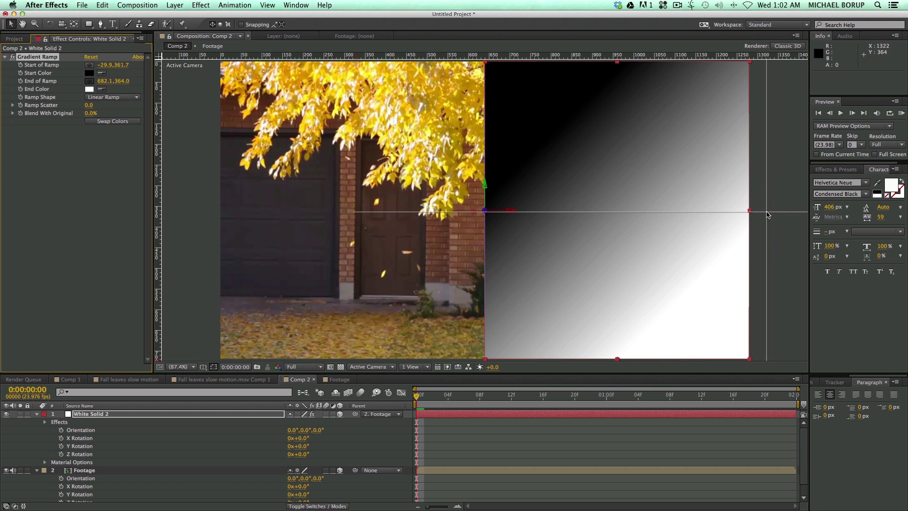
pyautogui.click(769, 214)
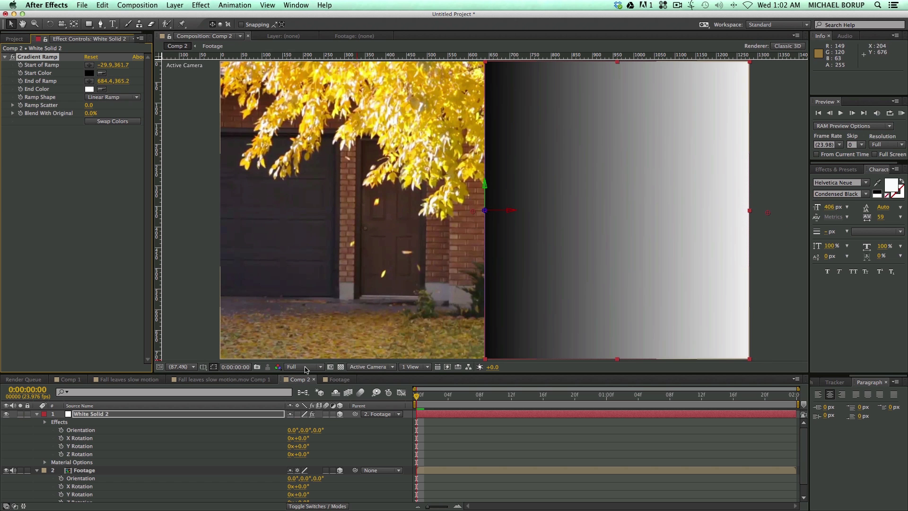
# Set White Solid 2's blending mode to Multiply so the gradient darkens the footage.
pyautogui.click(115, 415)
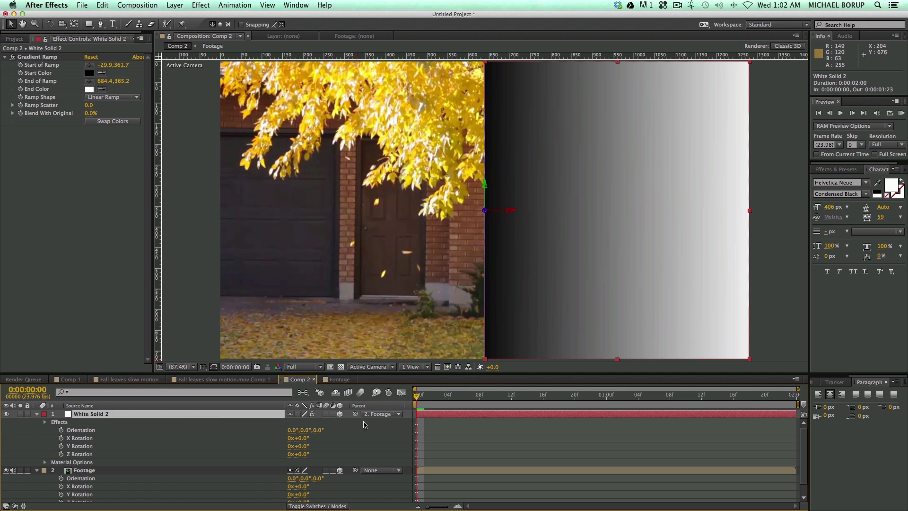
pyautogui.click(303, 505)
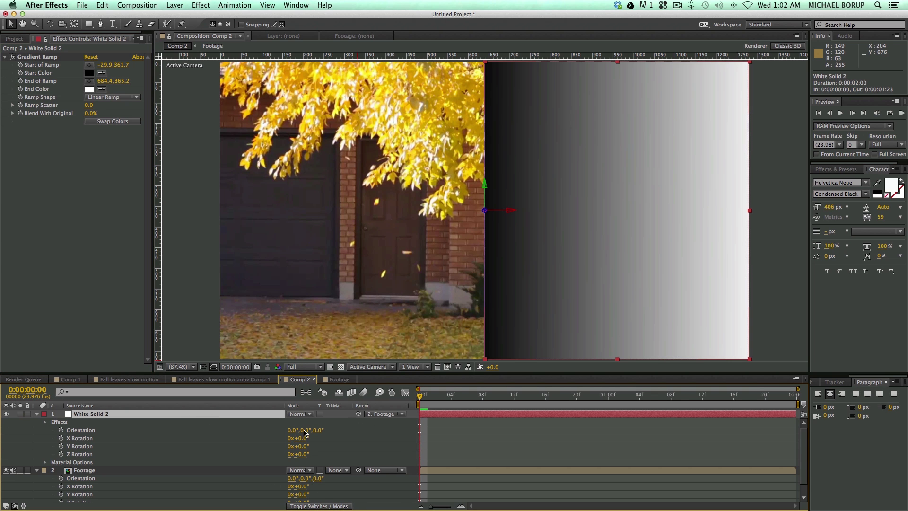
pyautogui.click(306, 414)
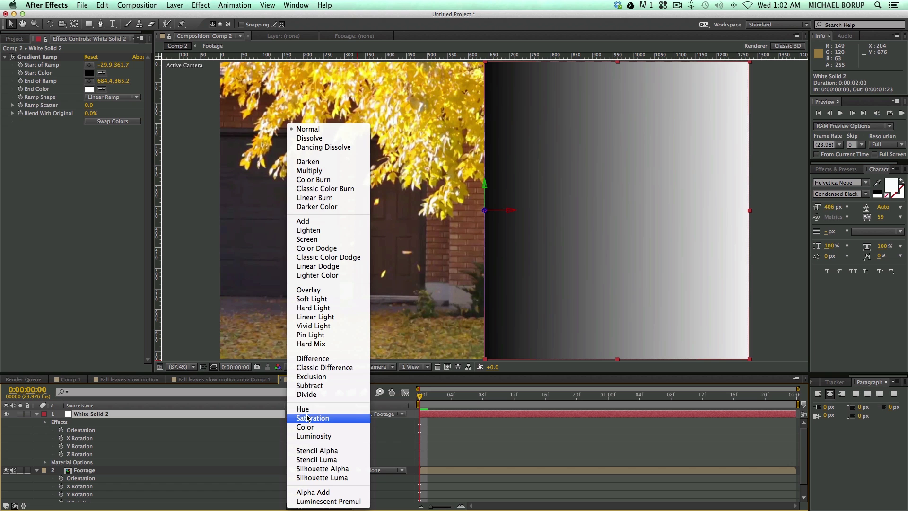
pyautogui.click(336, 173)
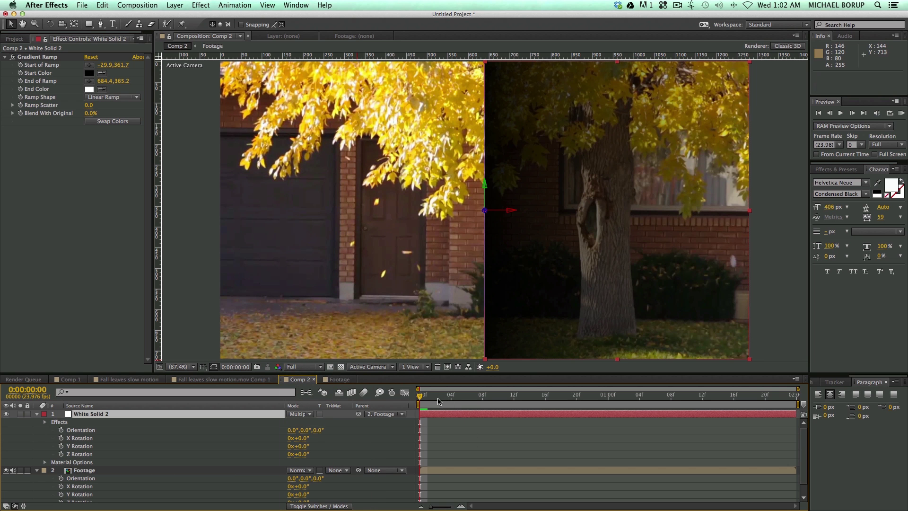
pyautogui.moveTo(274, 374); pyautogui.dragTo(273, 301)
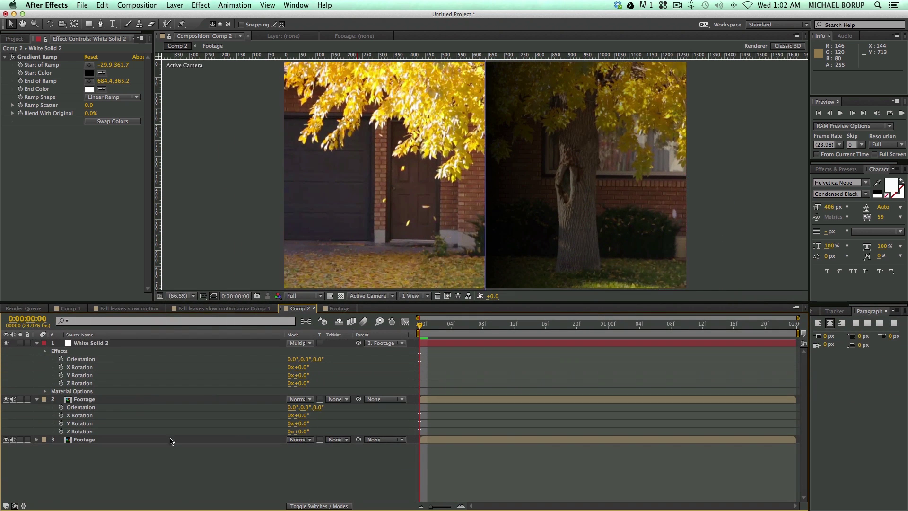
pyautogui.click(141, 401)
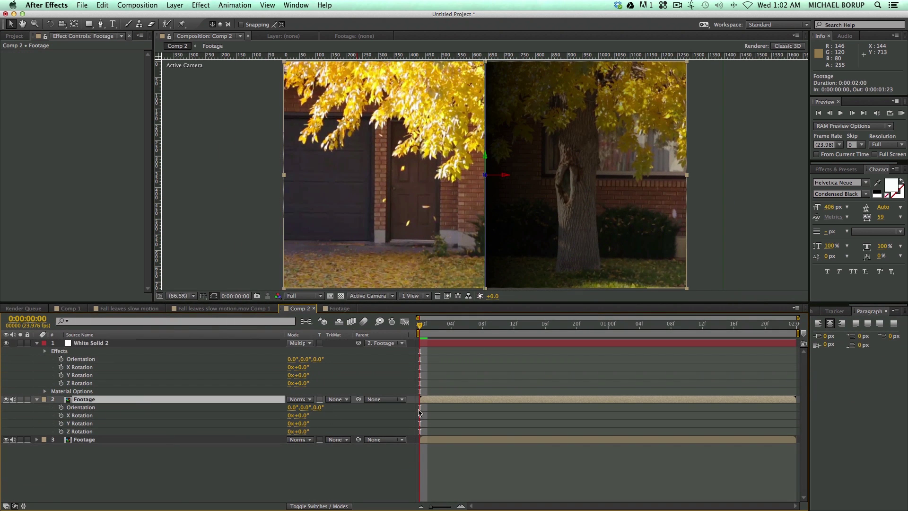
# Keyframe layer 2 Footage's Y Rotation from 0° at the start to 180° at 0:00:01:20.
pyautogui.click(62, 423)
pyautogui.moveTo(306, 425); pyautogui.dragTo(322, 424)
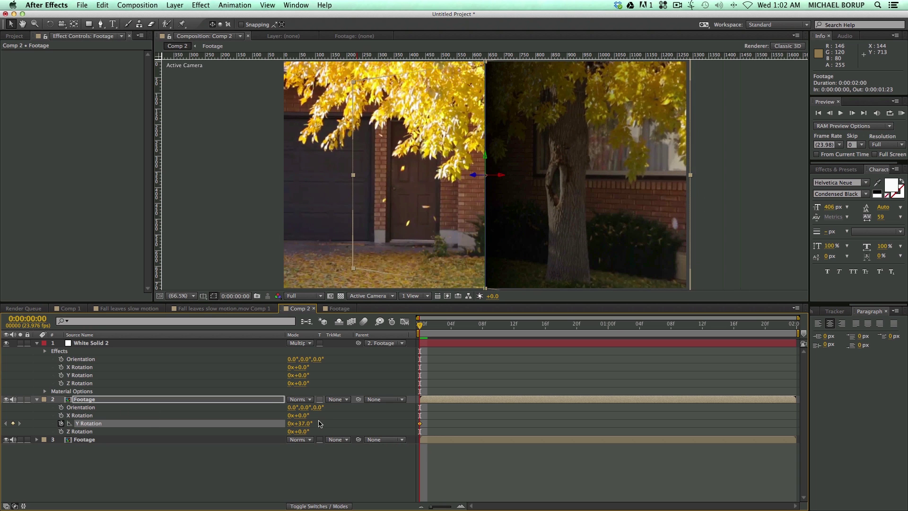
pyautogui.hotkey('ctrl', 'z')
pyautogui.moveTo(438, 325); pyautogui.dragTo(679, 332)
pyautogui.press('space')
pyautogui.click(305, 424)
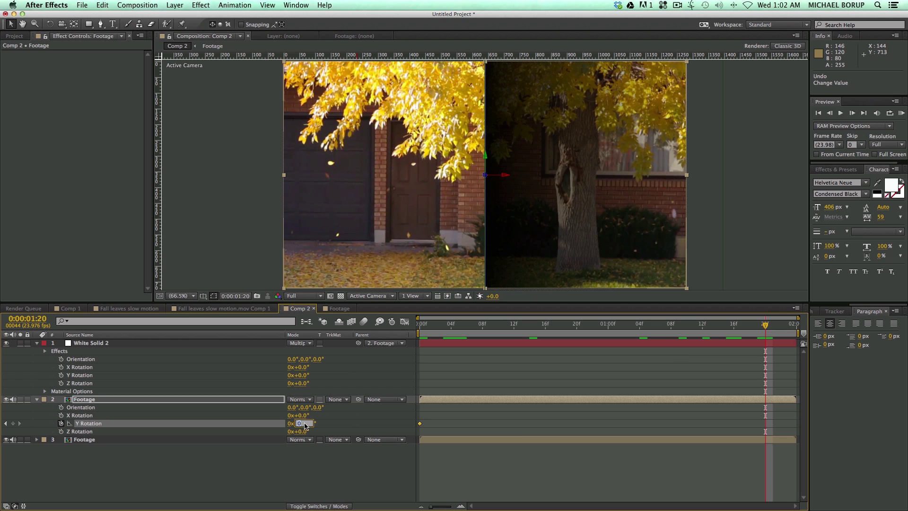
pyautogui.write('180')
pyautogui.press('Return')
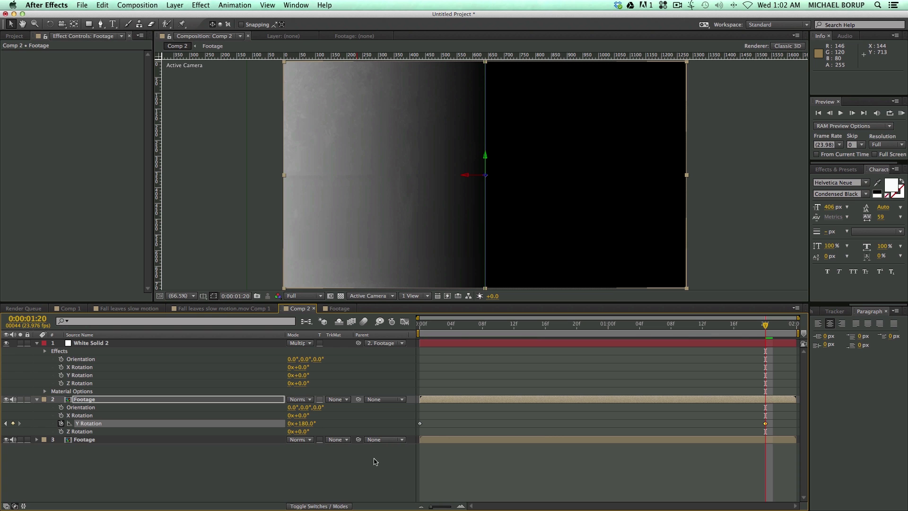
pyautogui.click(461, 490)
pyautogui.click(671, 326)
pyautogui.moveTo(609, 326); pyautogui.dragTo(592, 344)
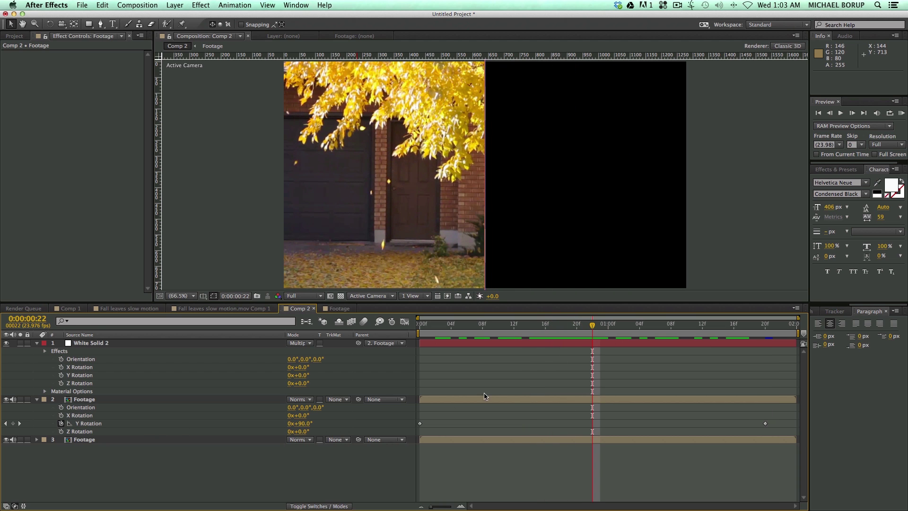
# Trim White Solid 2's out point to 0:00:00:21 using Alt+], where the page turns edge-on.
pyautogui.click(596, 345)
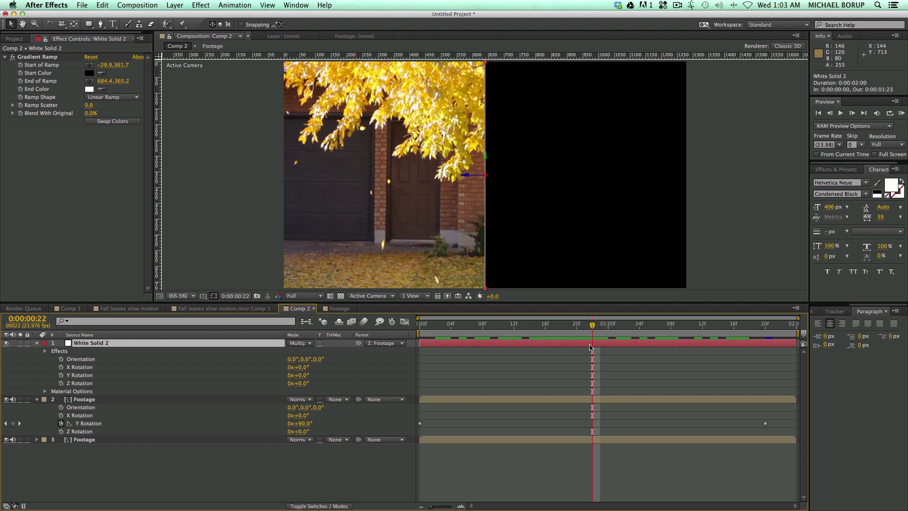
pyautogui.hotkey('alt', ']')
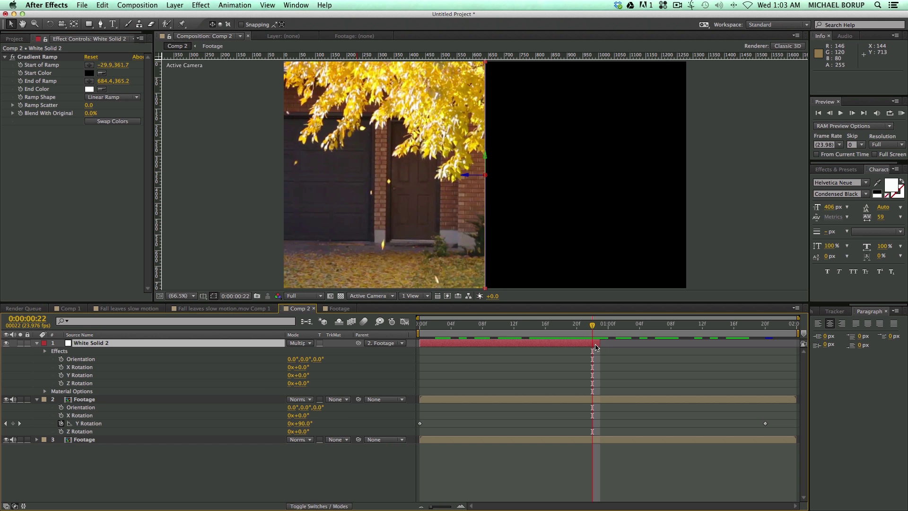
pyautogui.moveTo(592, 329)
pyautogui.mouseDown()
pyautogui.moveTo(670, 334)
pyautogui.moveTo(454, 335)
pyautogui.moveTo(585, 338)
pyautogui.mouseUp()
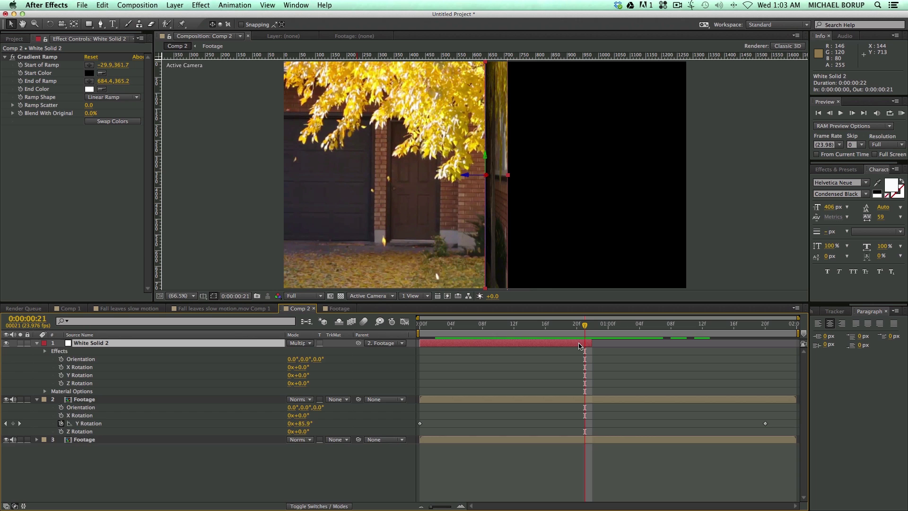
# Keyframe White Solid 2's Opacity at 60% at 0:00:00:21 and 0% at the start.
pyautogui.press('t')
pyautogui.click(296, 352)
pyautogui.press('Return')
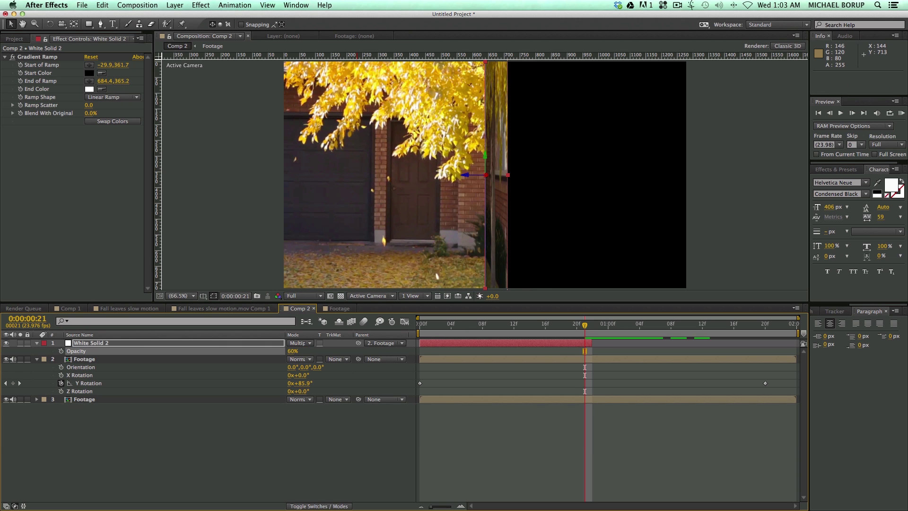
pyautogui.click(61, 351)
pyautogui.press('Home')
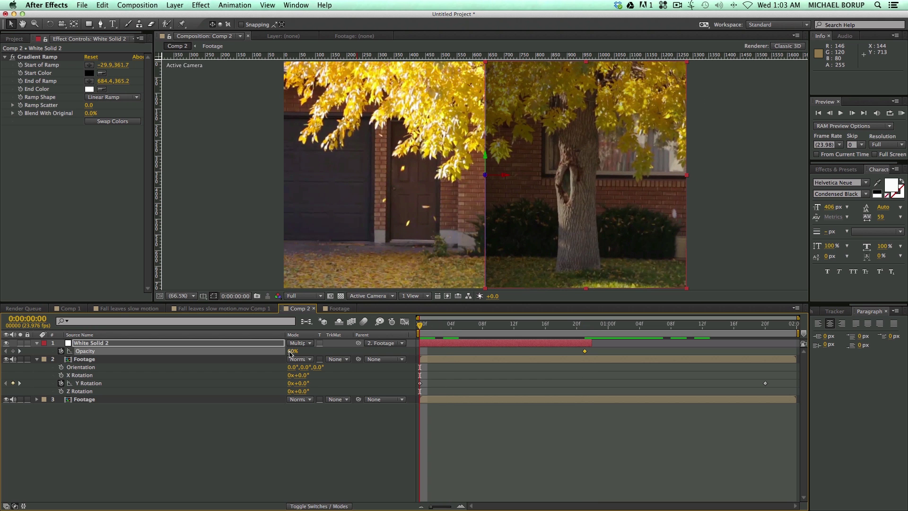
pyautogui.click(292, 351)
pyautogui.write('0')
pyautogui.press('Return')
# Scrub through the turn to check the shading fade-in, ending on the edge-on frame.
pyautogui.click(493, 421)
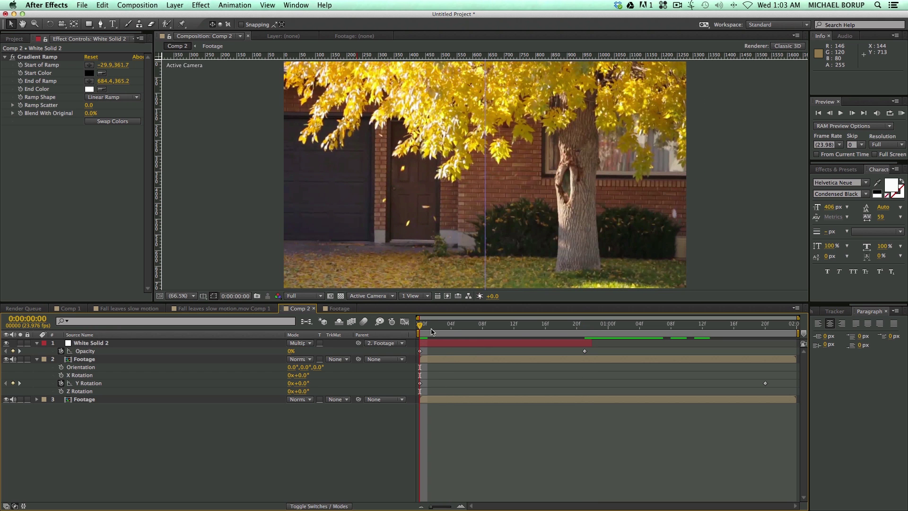
pyautogui.moveTo(423, 327); pyautogui.dragTo(498, 335)
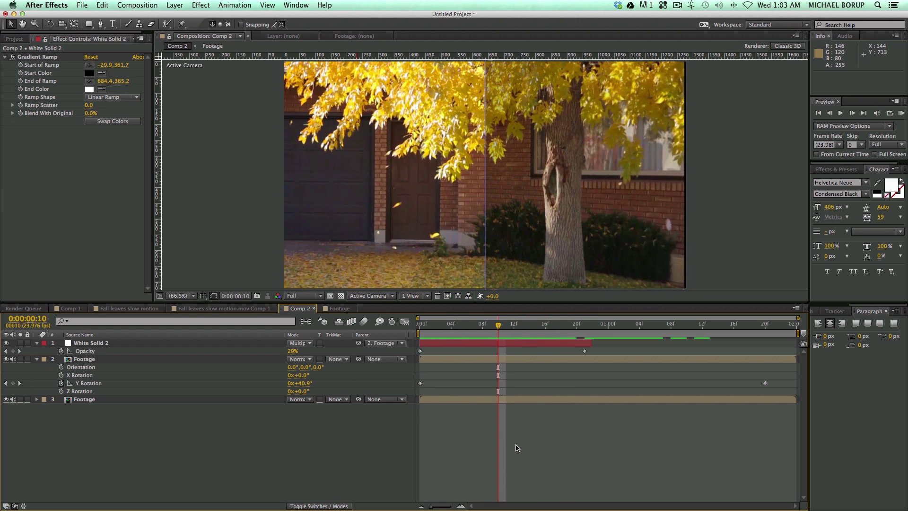
pyautogui.moveTo(499, 326); pyautogui.dragTo(608, 335)
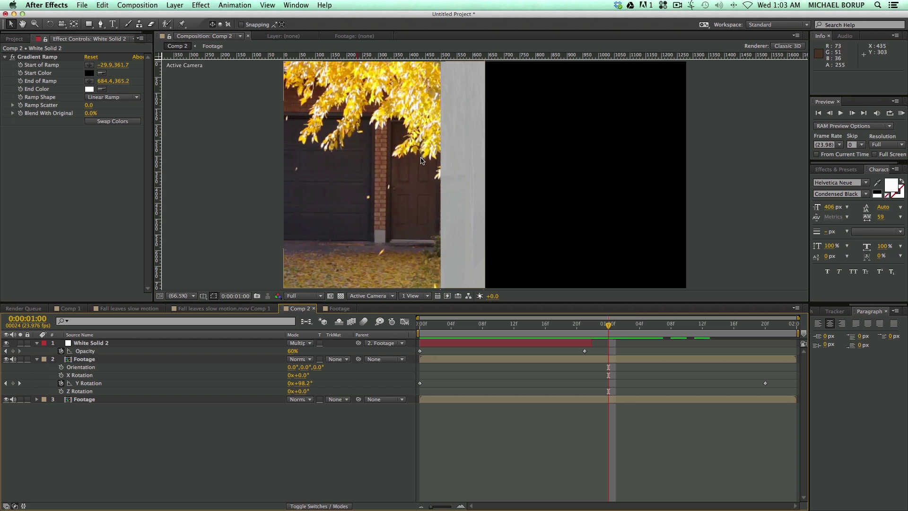
pyautogui.moveTo(609, 328); pyautogui.dragTo(592, 327)
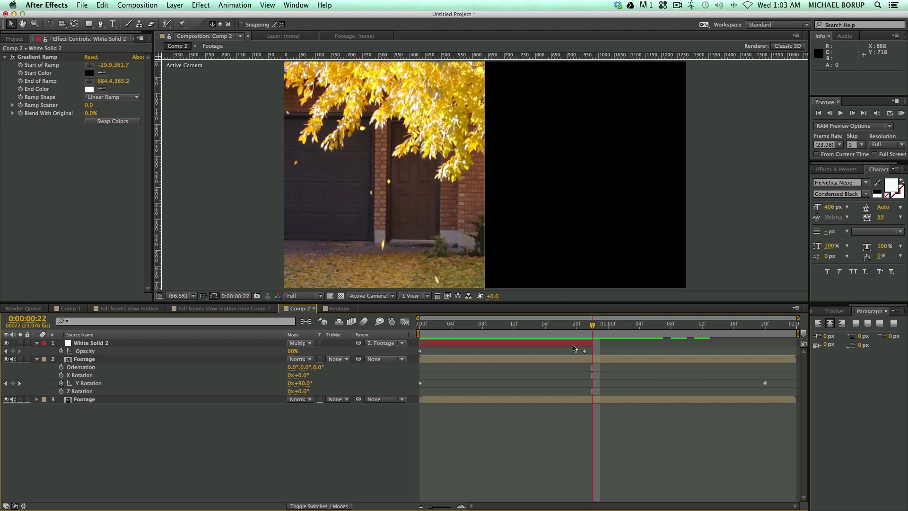
pyautogui.click(569, 361)
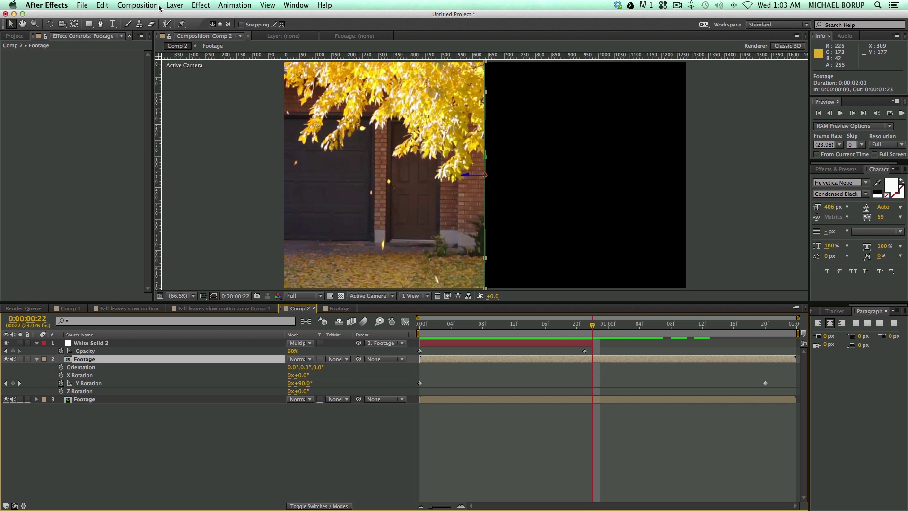
# Add a Drop Shadow layer style to the layer 2 Footage.
pyautogui.click(173, 5)
pyautogui.moveTo(188, 222)
pyautogui.click(325, 254)
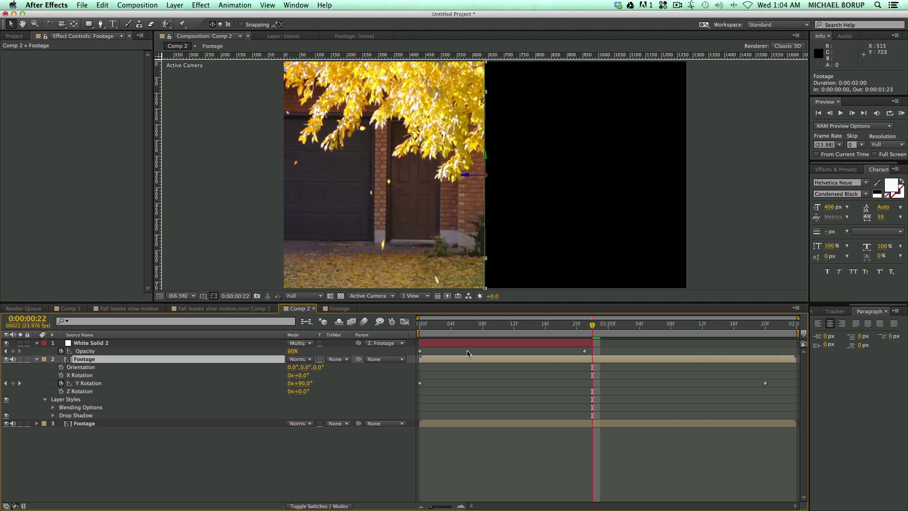
pyautogui.moveTo(593, 327); pyautogui.dragTo(625, 326)
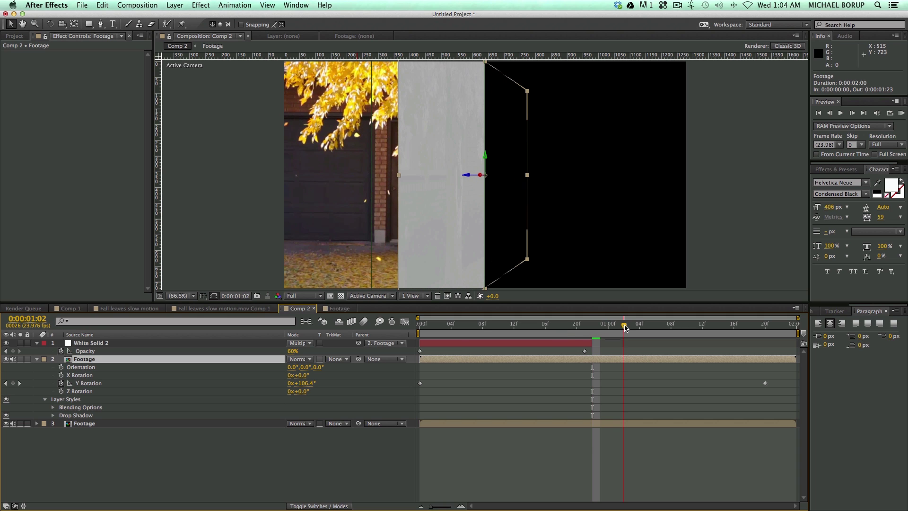
# Set the drop shadow's Angle to 0°, Distance to 45 and Size to 43.
pyautogui.click(53, 415)
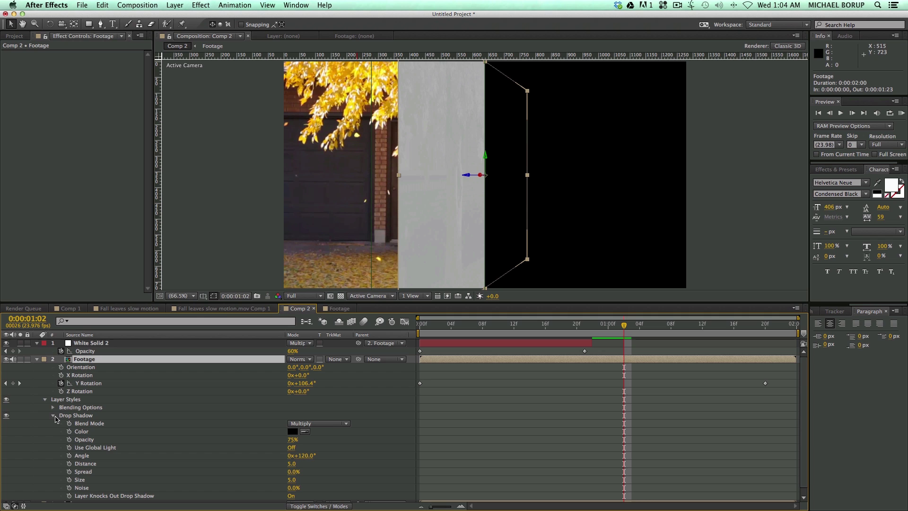
pyautogui.scroll(-1, 186, 423)
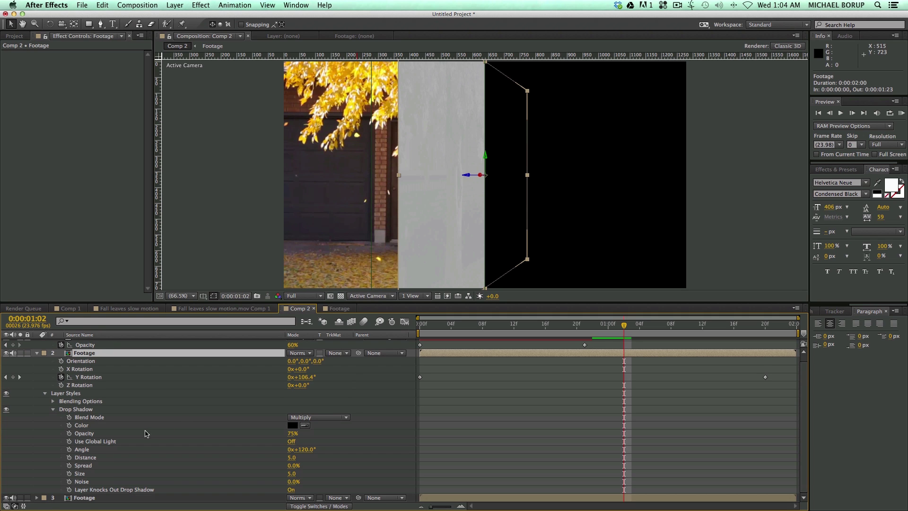
pyautogui.click(305, 450)
pyautogui.write('0')
pyautogui.press('Return')
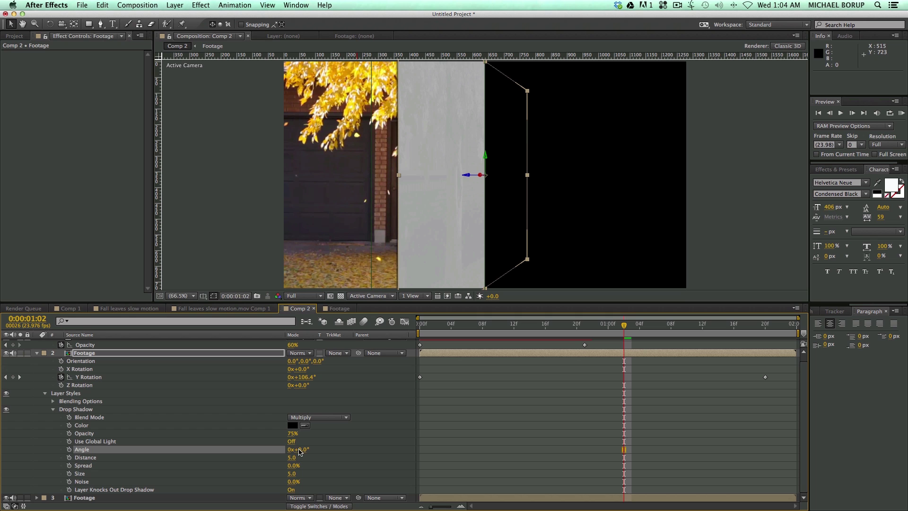
pyautogui.moveTo(292, 457); pyautogui.dragTo(306, 474)
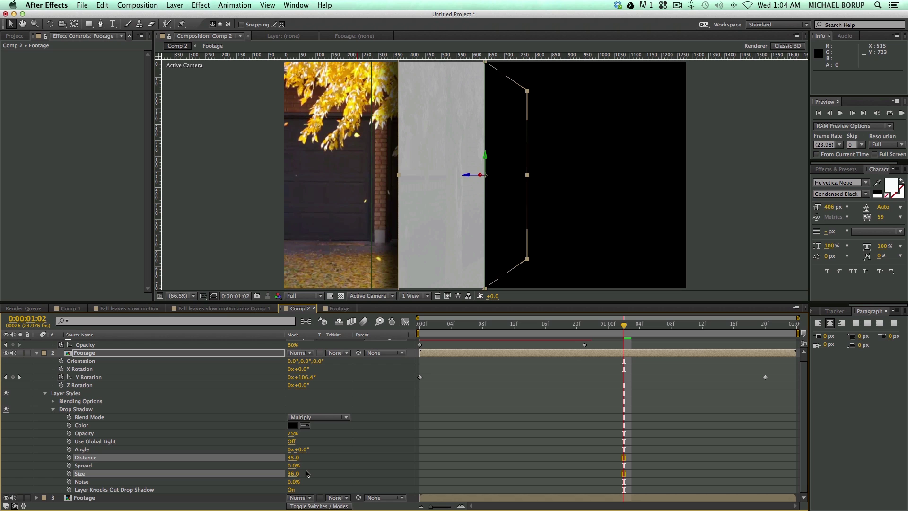
pyautogui.click(601, 473)
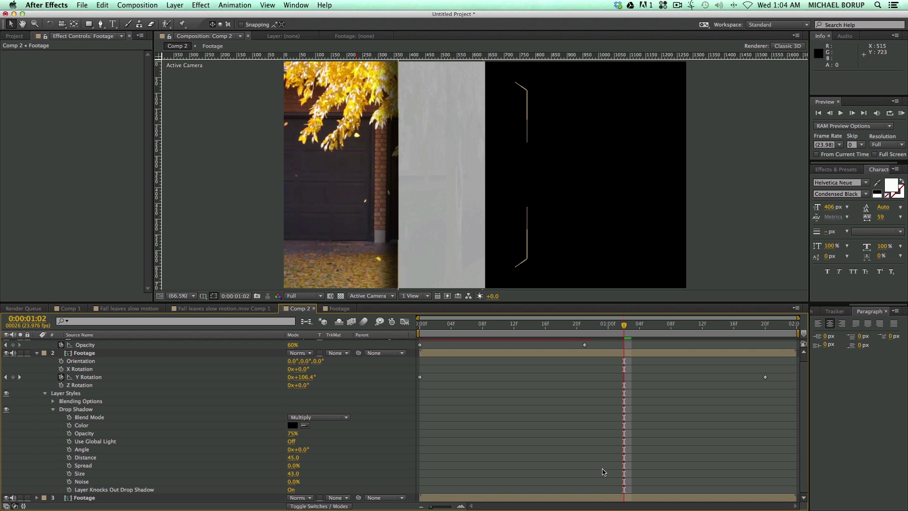
pyautogui.moveTo(621, 329); pyautogui.dragTo(591, 332)
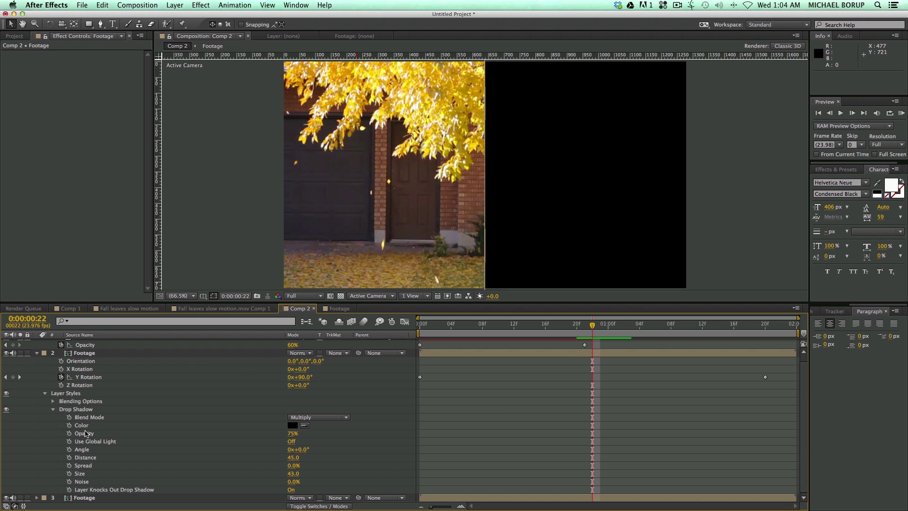
# Keyframe the drop shadow opacity from 0% at 0:00:00:22 to 48% later in the turn.
pyautogui.click(69, 433)
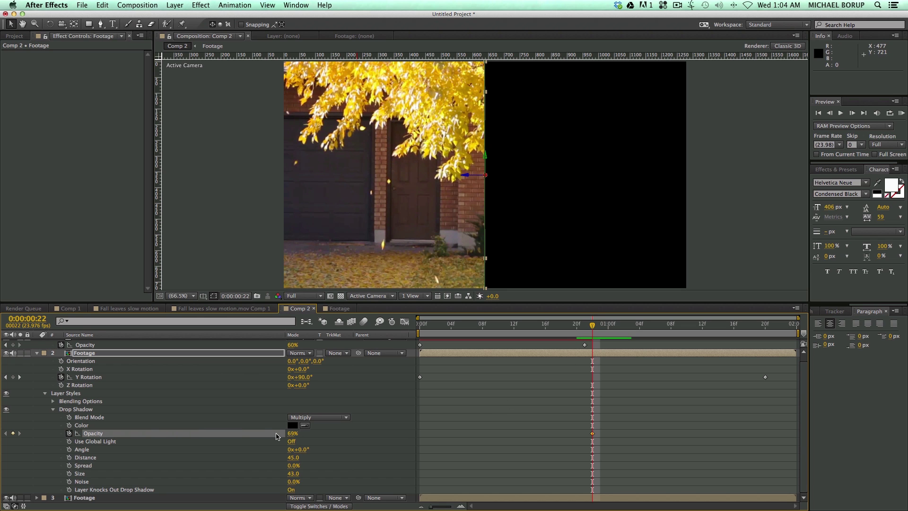
pyautogui.moveTo(741, 326); pyautogui.dragTo(664, 327)
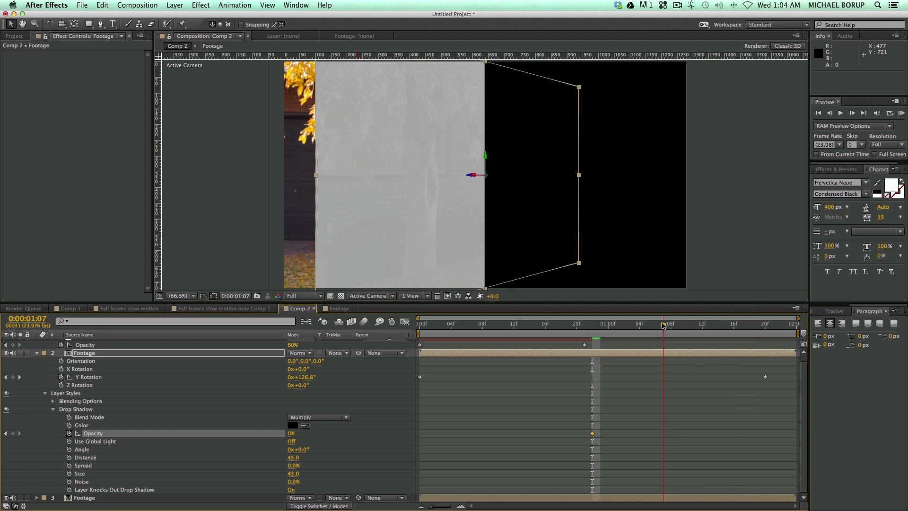
pyautogui.moveTo(290, 435); pyautogui.dragTo(438, 443)
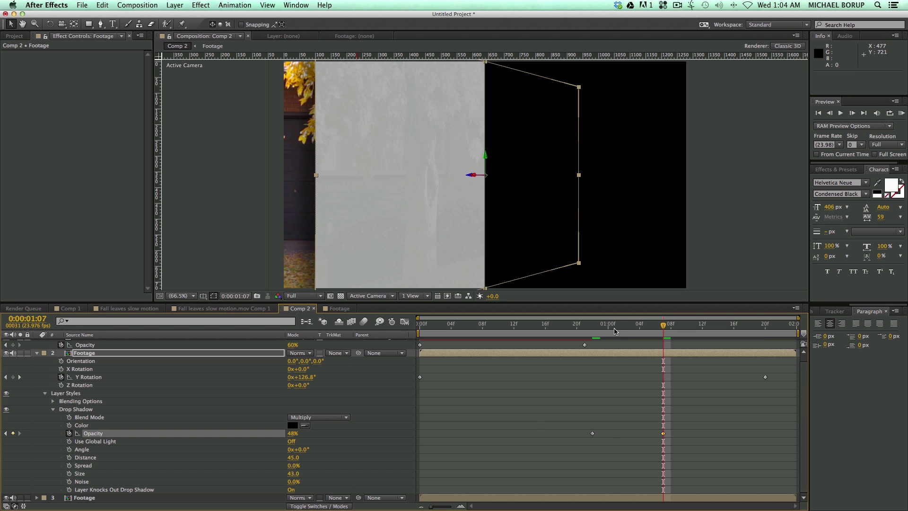
pyautogui.moveTo(615, 332); pyautogui.dragTo(592, 326)
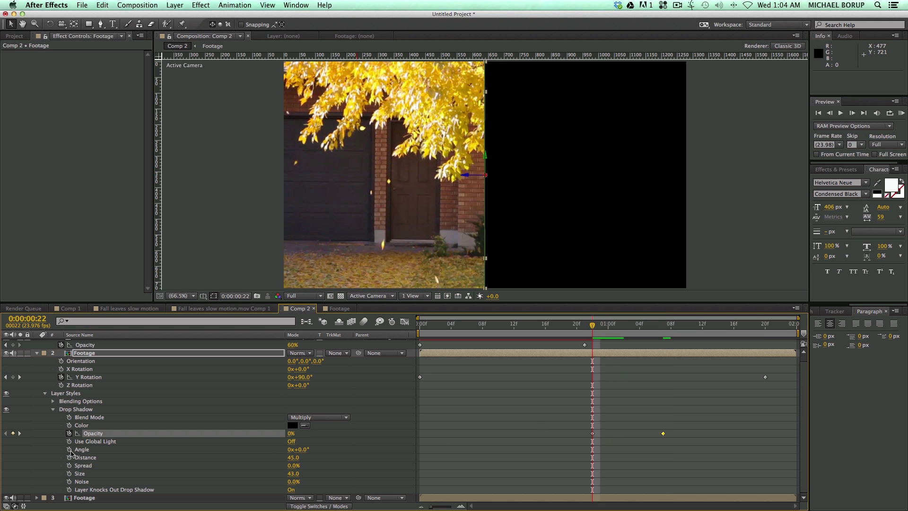
# Keyframe shadow Size and Distance from 43 and 45 up to 198 and 159 at 0:00:01:07.
pyautogui.click(69, 474)
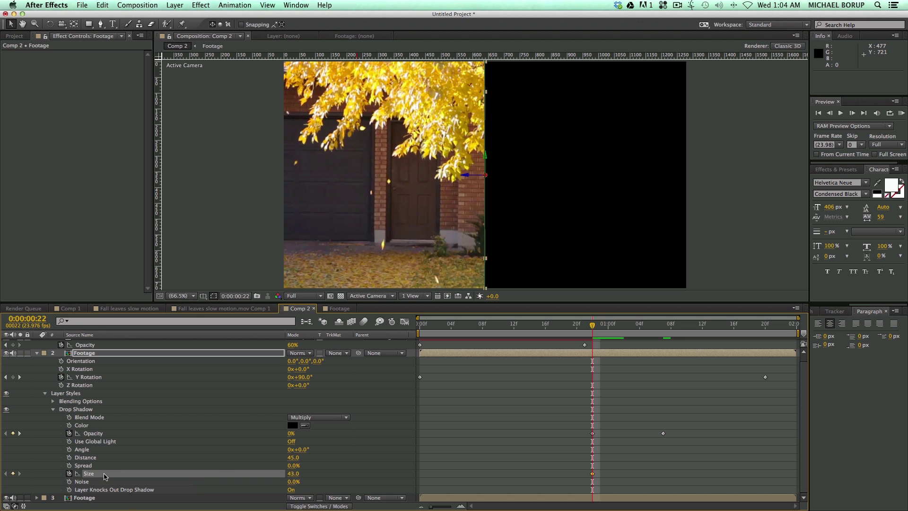
pyautogui.click(69, 458)
pyautogui.moveTo(675, 326); pyautogui.dragTo(660, 330)
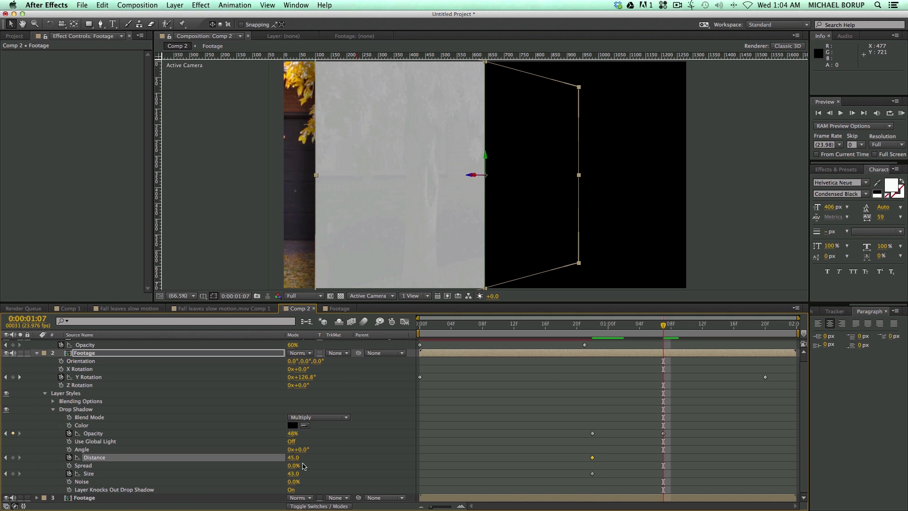
pyautogui.moveTo(293, 475); pyautogui.dragTo(352, 465)
pyautogui.click(297, 458)
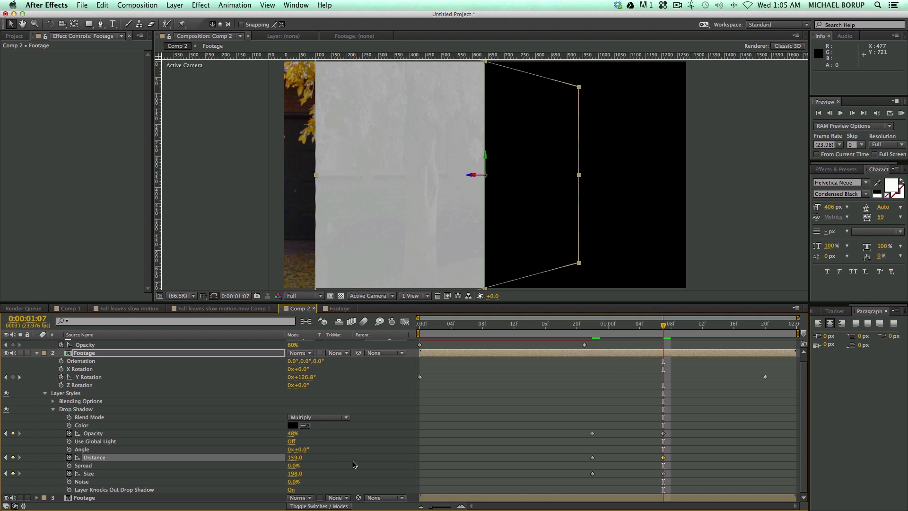
pyautogui.moveTo(660, 331); pyautogui.dragTo(419, 332)
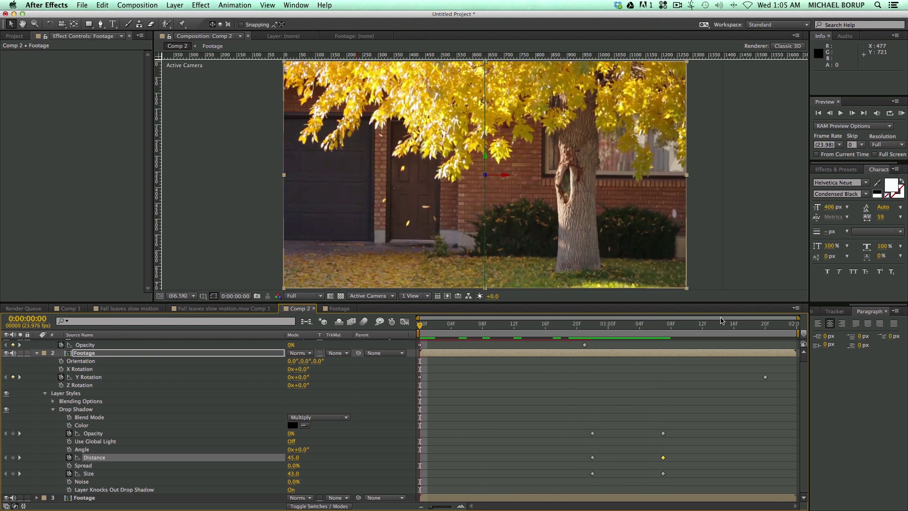
pyautogui.press('KP_0')
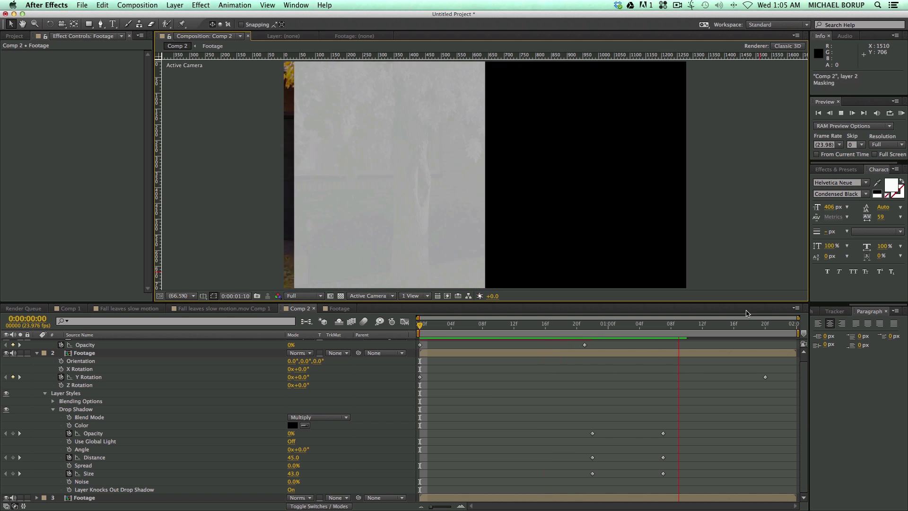
pyautogui.press('space')
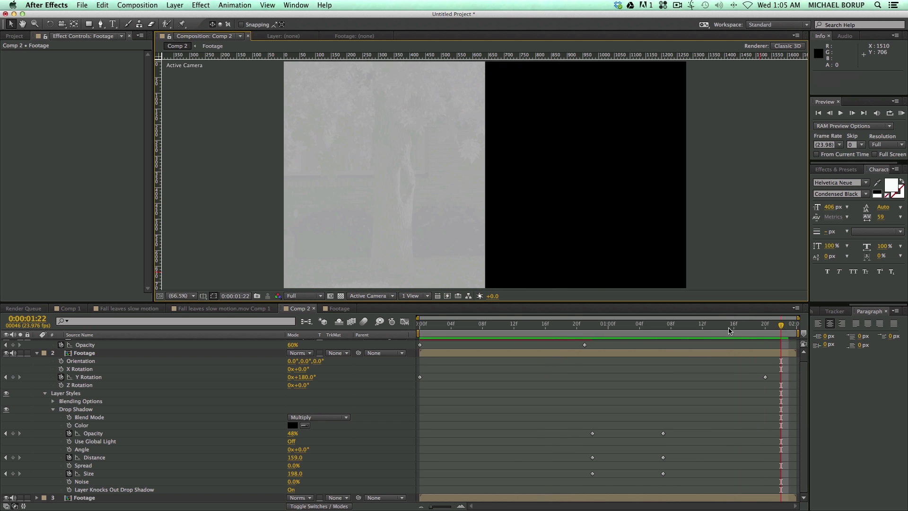
pyautogui.press('KP_0')
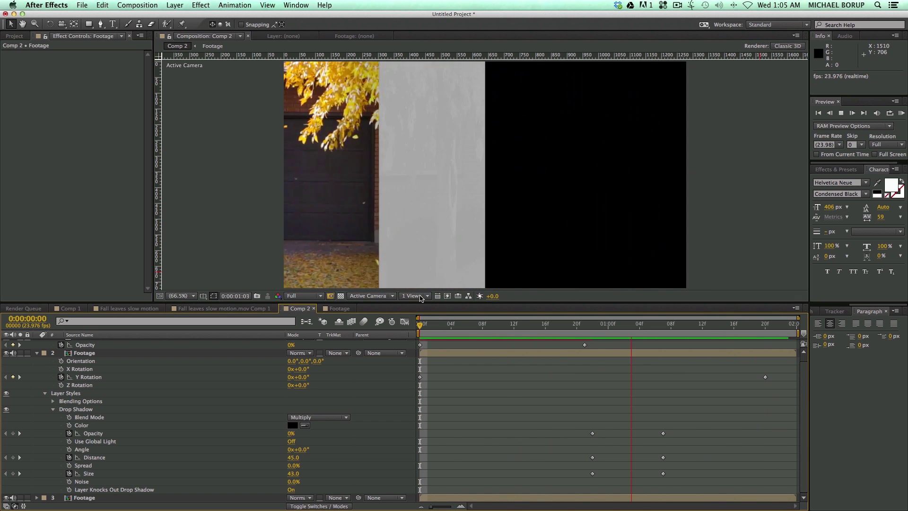
pyautogui.moveTo(537, 326); pyautogui.dragTo(504, 328)
pyautogui.press('KP_0')
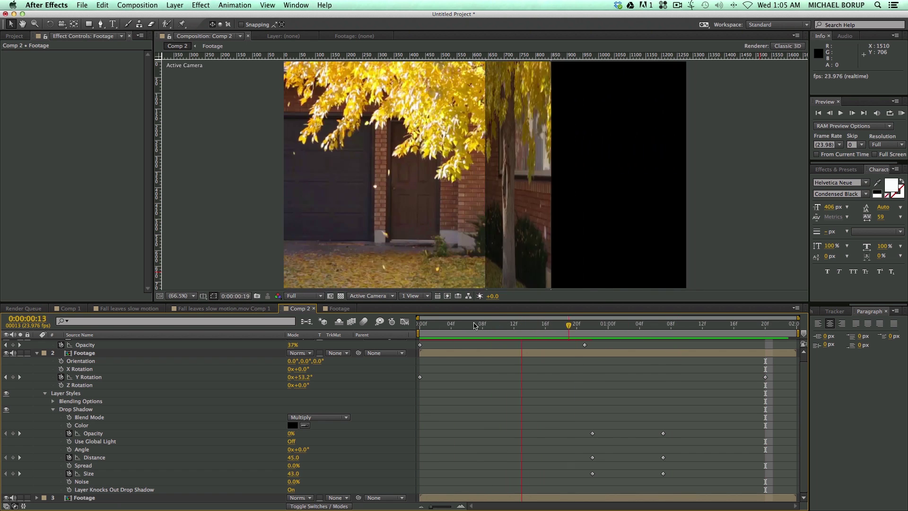
pyautogui.press('space')
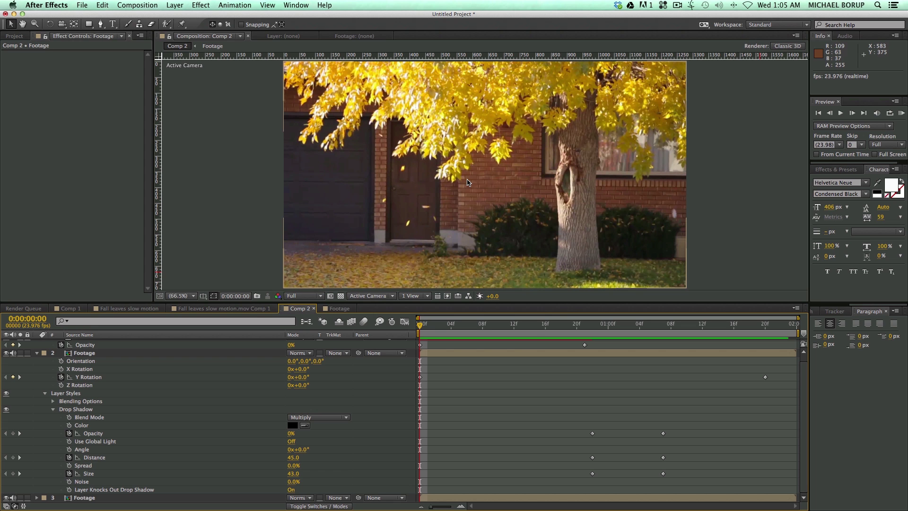
# Collapse the Footage and White Solid 2 properties and preview the page turn.
pyautogui.scroll(1, 30, 365)
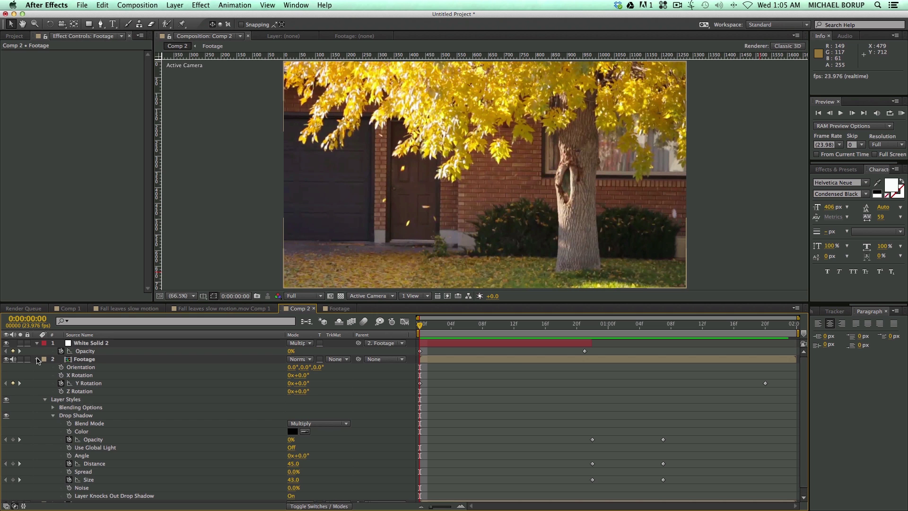
pyautogui.click(37, 360)
pyautogui.click(37, 343)
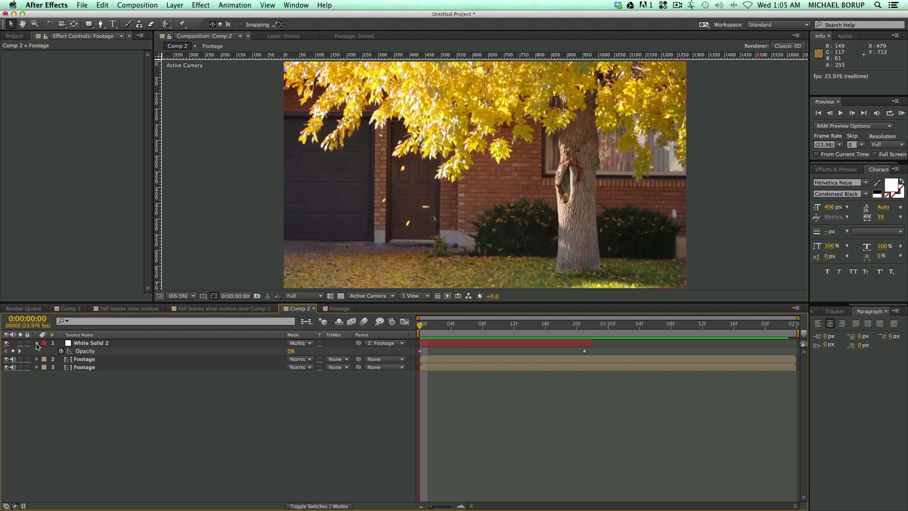
pyautogui.press('space')
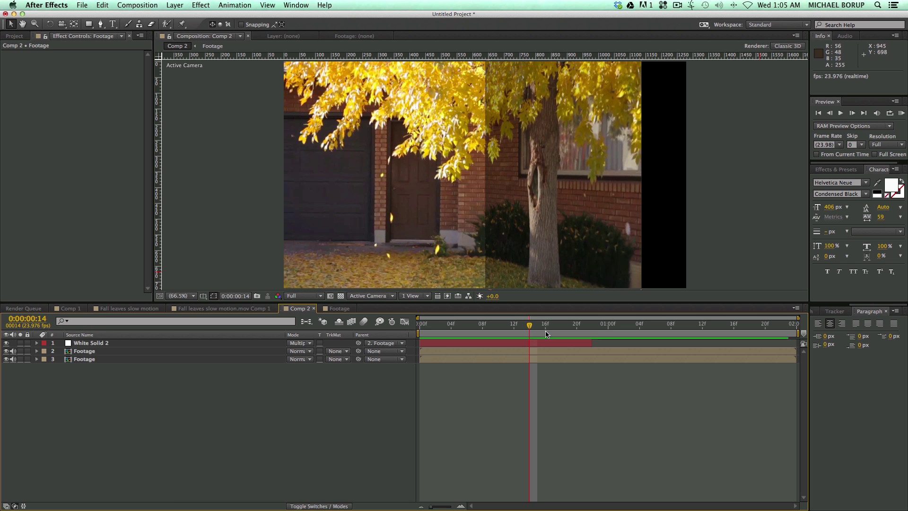
pyautogui.press('KP_0')
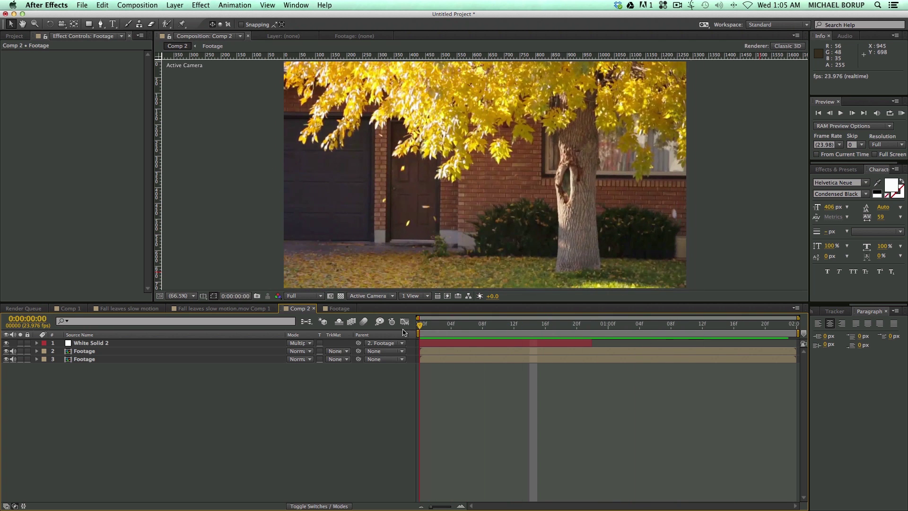
pyautogui.press('space')
# Select White Solid 2 to show its Gradient Ramp and scrub through the turn.
pyautogui.click(555, 343)
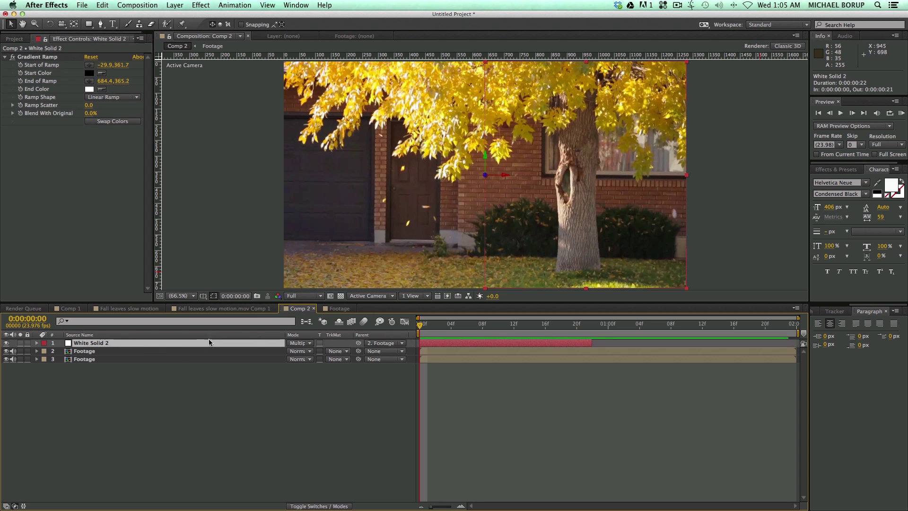
pyautogui.moveTo(437, 327); pyautogui.dragTo(345, 348)
pyautogui.press('space')
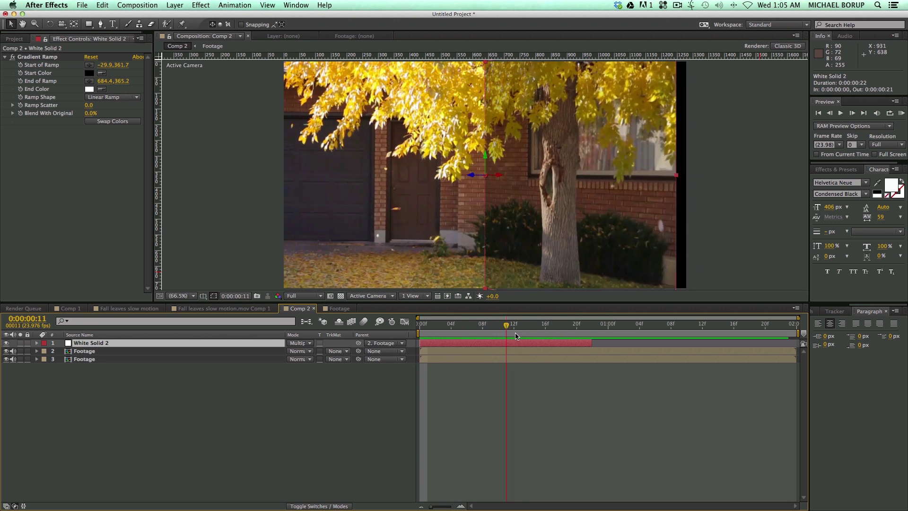
pyautogui.moveTo(592, 352); pyautogui.dragTo(625, 371)
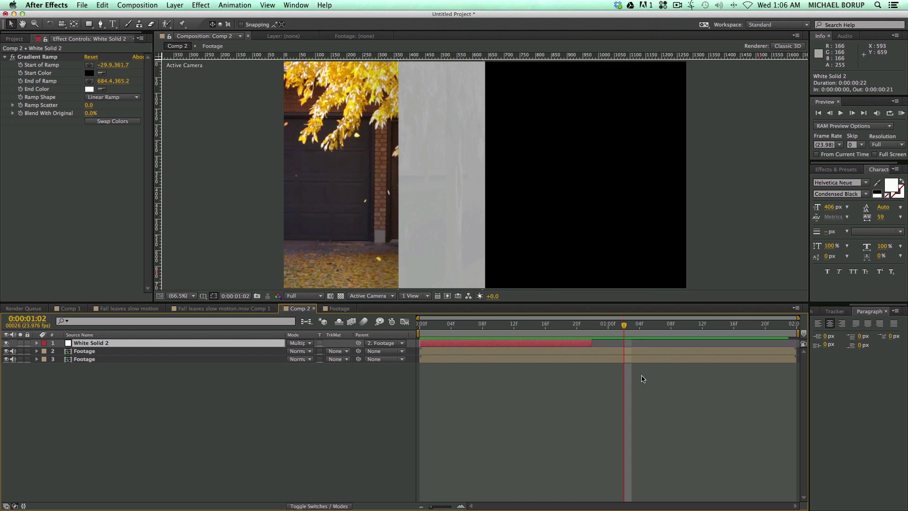
pyautogui.moveTo(629, 327); pyautogui.dragTo(639, 326)
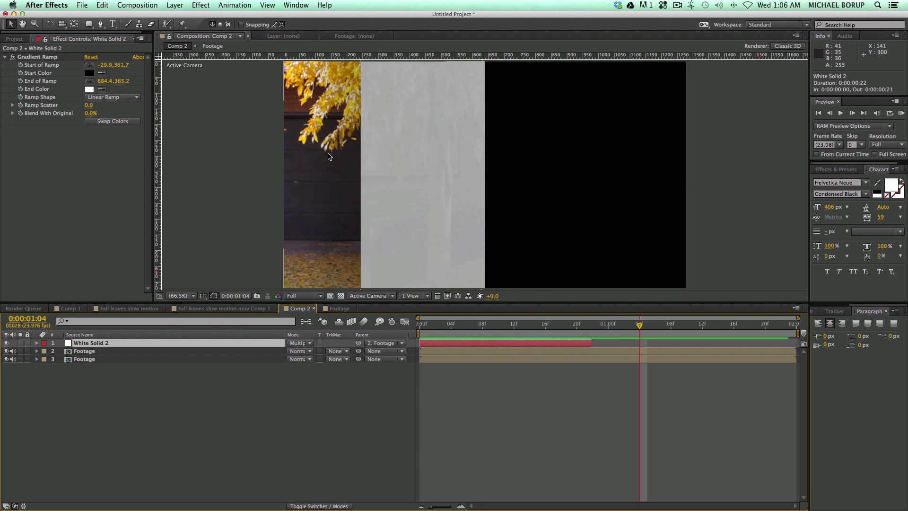